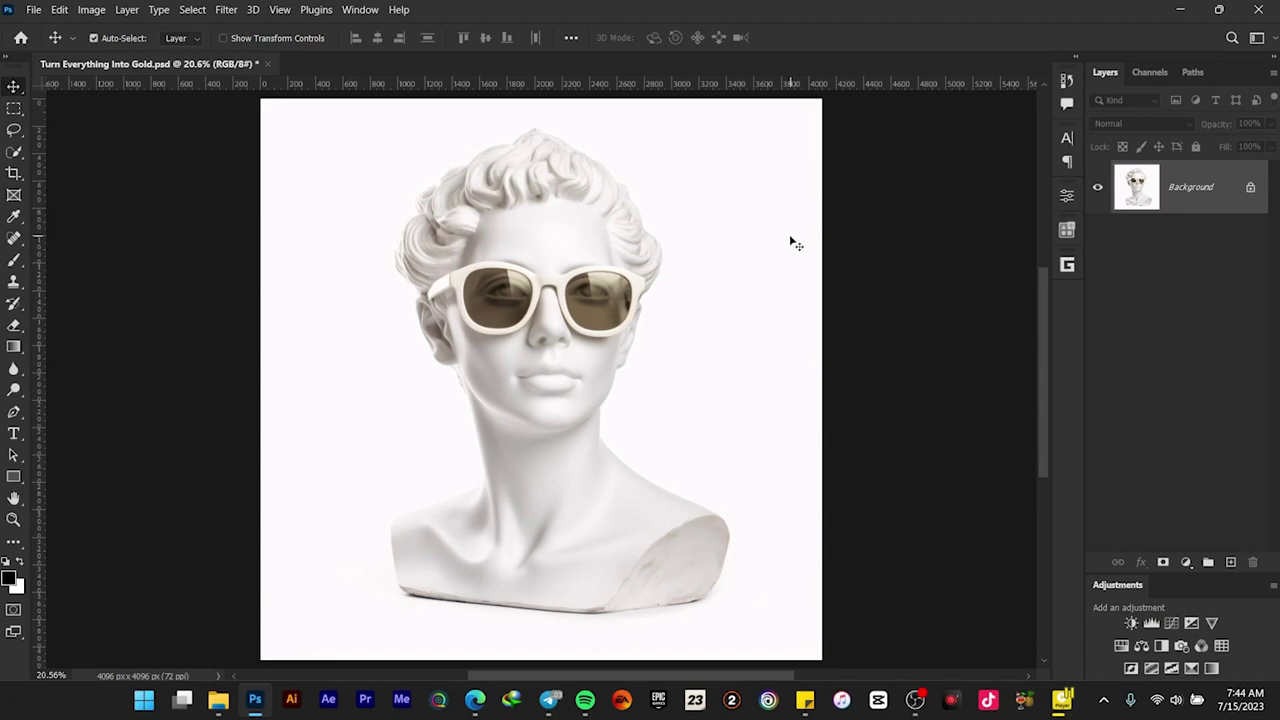
Duplicate the bust layer and start a Quick Selection over the shoulders and chest
{"action": "key", "text": "ctrl+j"}
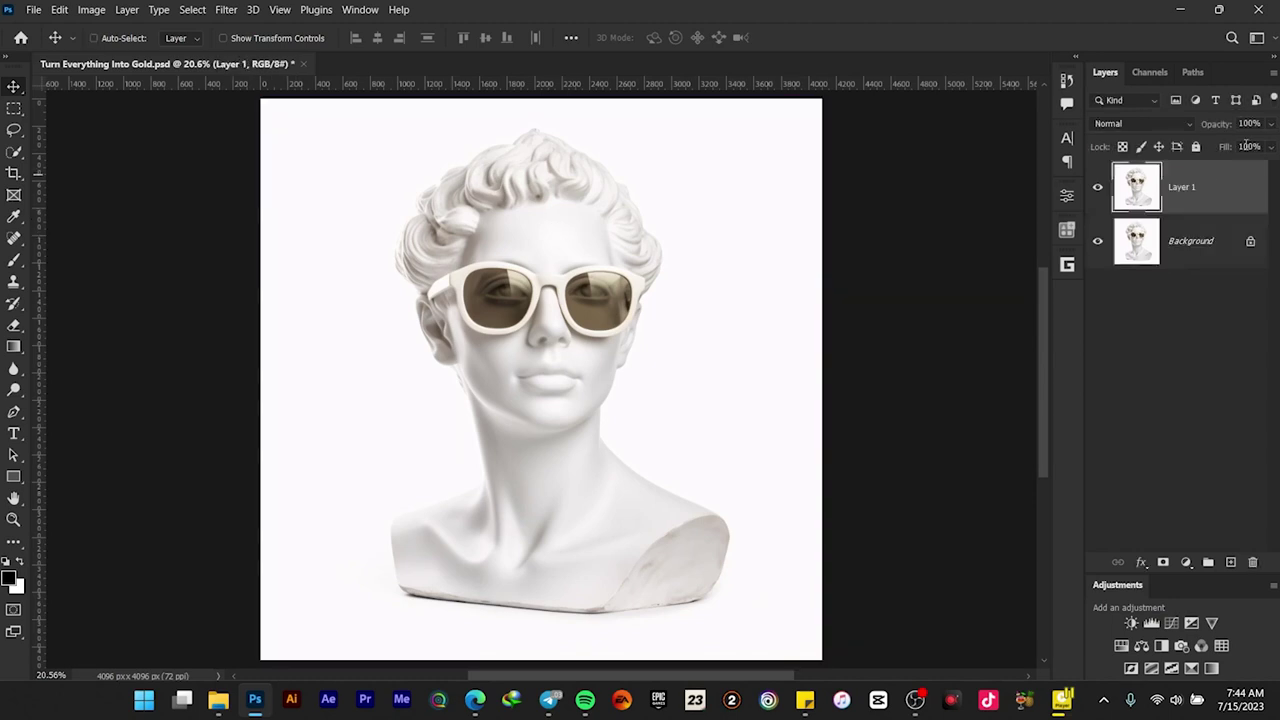
{"action": "left_click", "coordinate": [14, 152]}
{"action": "mouse_move", "coordinate": [681, 562]}
{"action": "left_mouse_down"}
{"action": "mouse_move", "coordinate": [474, 552]}
{"action": "mouse_move", "coordinate": [411, 534]}
{"action": "mouse_move", "coordinate": [471, 514]}
{"action": "mouse_move", "coordinate": [533, 469]}
{"action": "mouse_move", "coordinate": [497, 403]}
{"action": "mouse_move", "coordinate": [506, 211]}
{"action": "mouse_move", "coordinate": [543, 272]}
{"action": "mouse_move", "coordinate": [617, 266]}
{"action": "mouse_move", "coordinate": [604, 272]}
{"action": "left_mouse_up"}
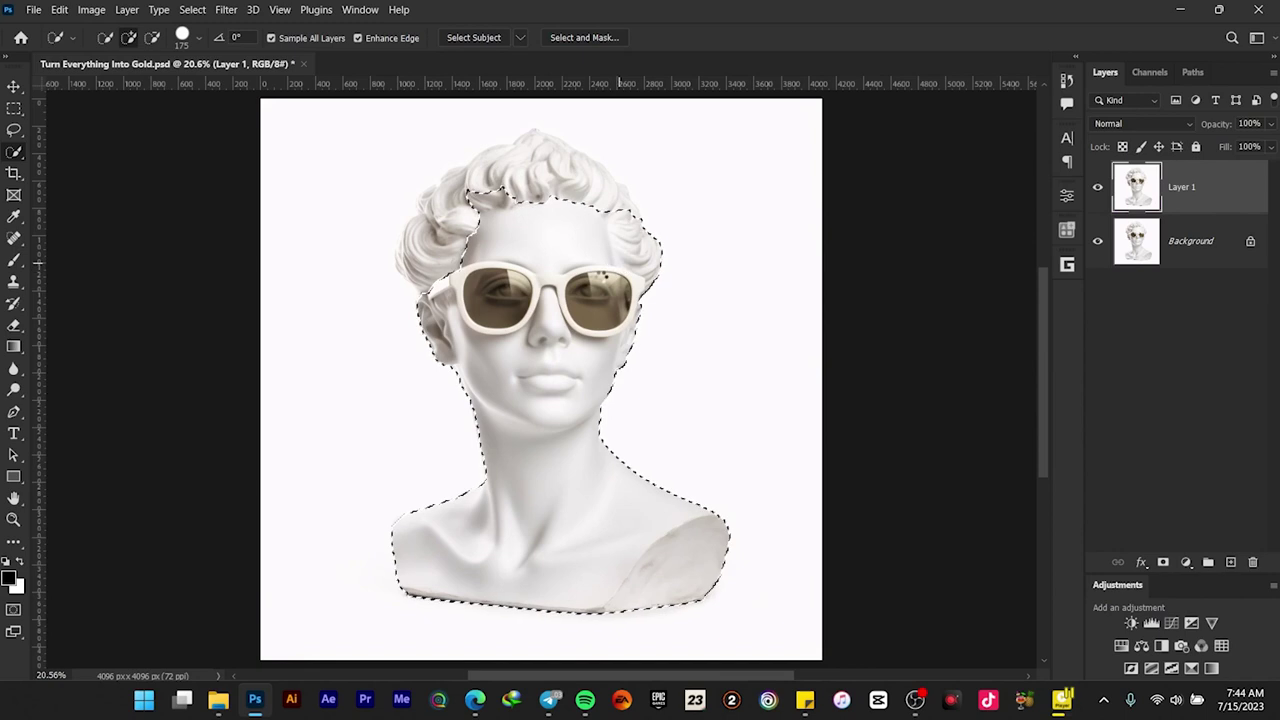
Extend the Quick Selection over the left hair so the whole bust is selected
{"action": "scroll", "coordinate": [529, 317], "scroll_direction": "up", "scroll_amount": 2}
{"action": "scroll", "coordinate": [485, 278], "scroll_direction": "up", "scroll_amount": 2}
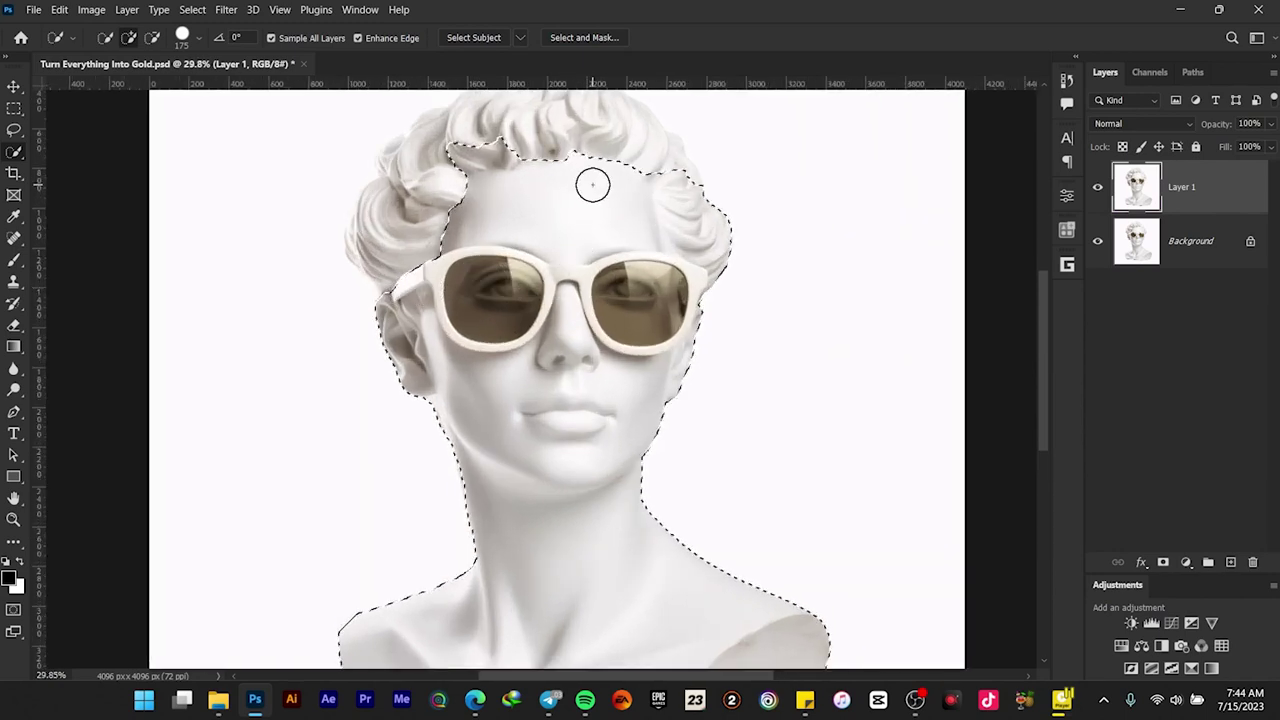
{"action": "scroll", "coordinate": [591, 200], "scroll_direction": "up", "scroll_amount": 1}
{"action": "scroll", "coordinate": [571, 120], "scroll_direction": "down", "scroll_amount": 1}
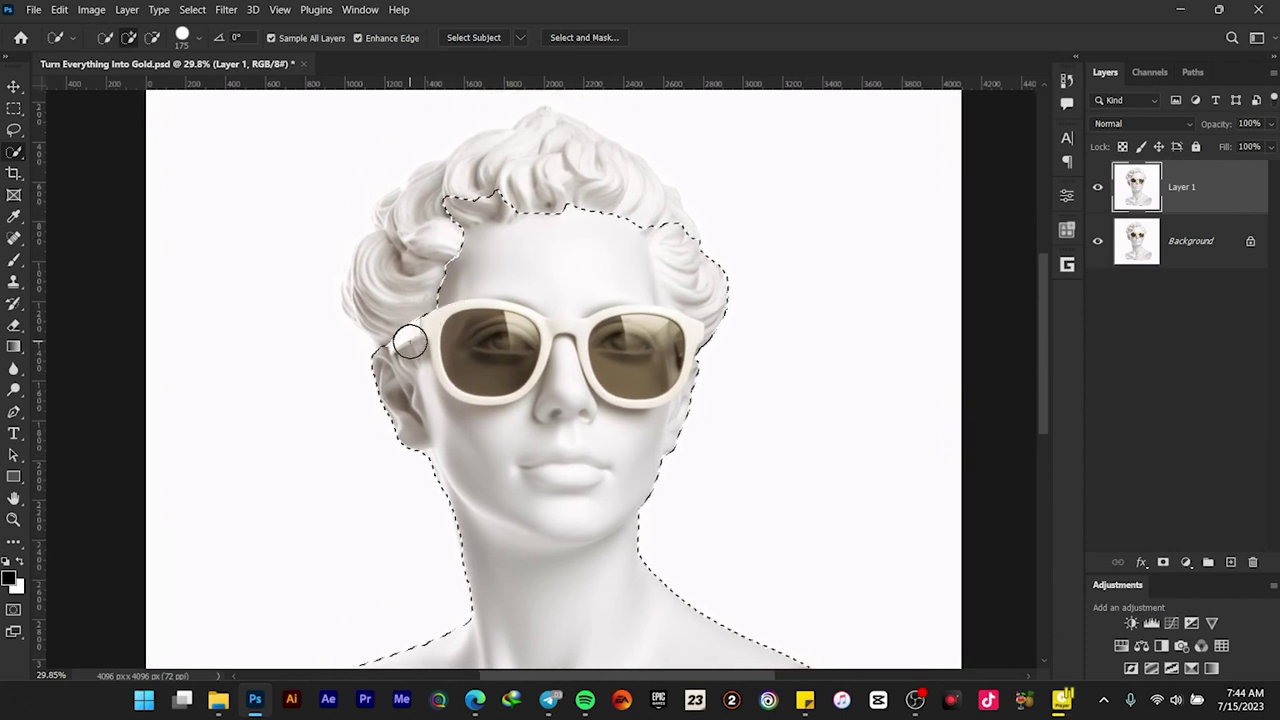
{"action": "mouse_move", "coordinate": [408, 337]}
{"action": "left_mouse_down"}
{"action": "mouse_move", "coordinate": [363, 298]}
{"action": "mouse_move", "coordinate": [365, 273]}
{"action": "mouse_move", "coordinate": [403, 225]}
{"action": "mouse_move", "coordinate": [392, 215]}
{"action": "mouse_move", "coordinate": [429, 185]}
{"action": "mouse_move", "coordinate": [495, 160]}
{"action": "mouse_move", "coordinate": [545, 206]}
{"action": "mouse_move", "coordinate": [566, 271]}
{"action": "left_mouse_up"}
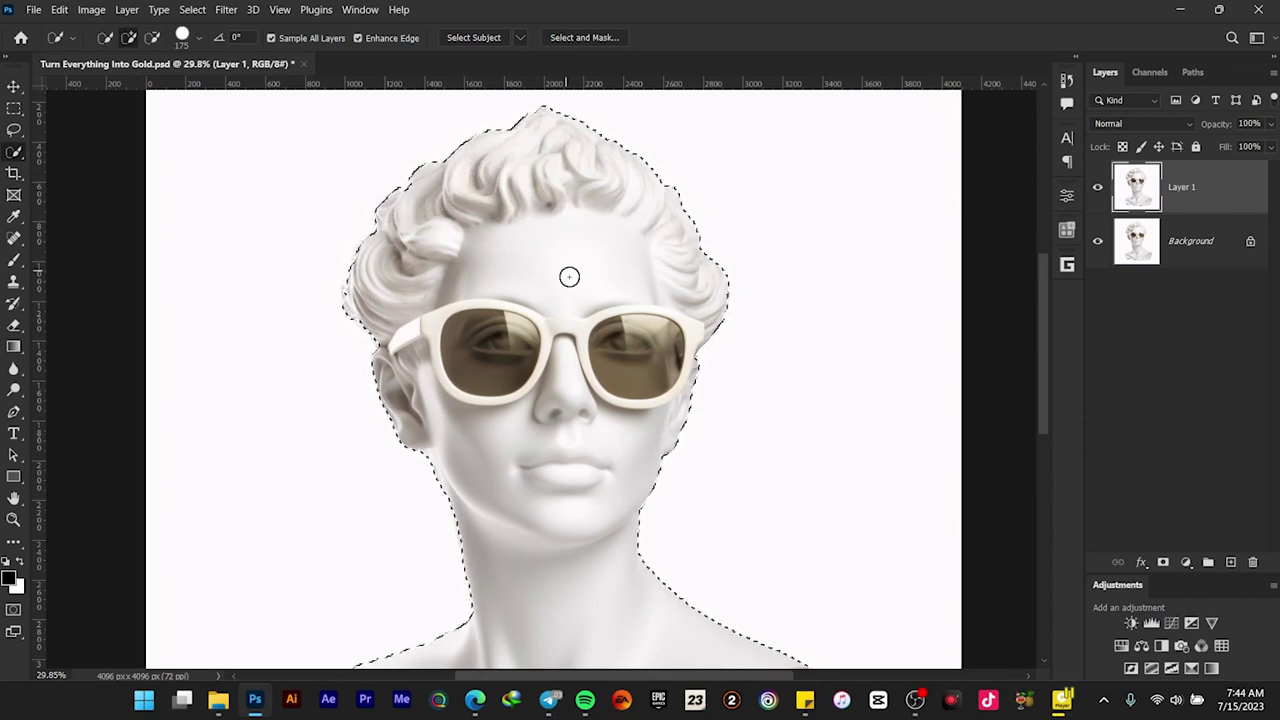
{"action": "scroll", "coordinate": [566, 268], "scroll_direction": "down", "scroll_amount": 3}
{"action": "scroll", "coordinate": [584, 304], "scroll_direction": "down", "scroll_amount": 1}
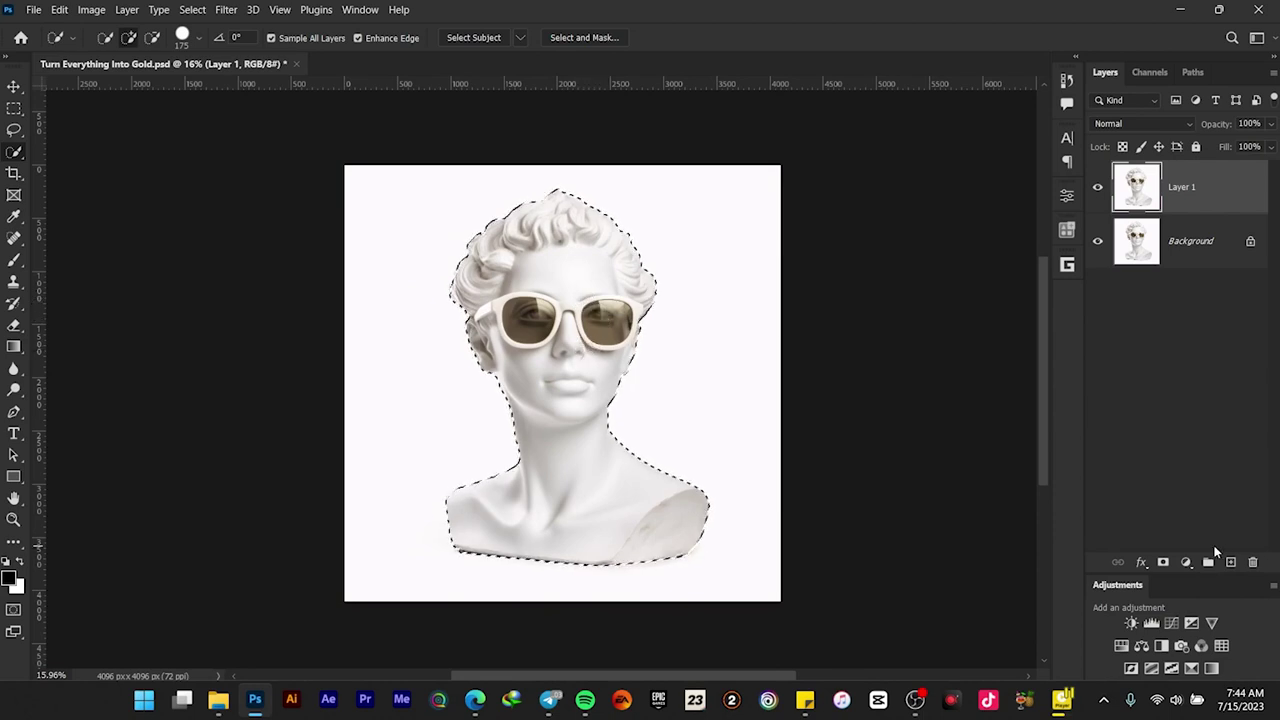
Mask Layer 1 to the bust selection, checking the cutout by toggling the Background's visibility
{"action": "left_click", "coordinate": [1163, 562]}
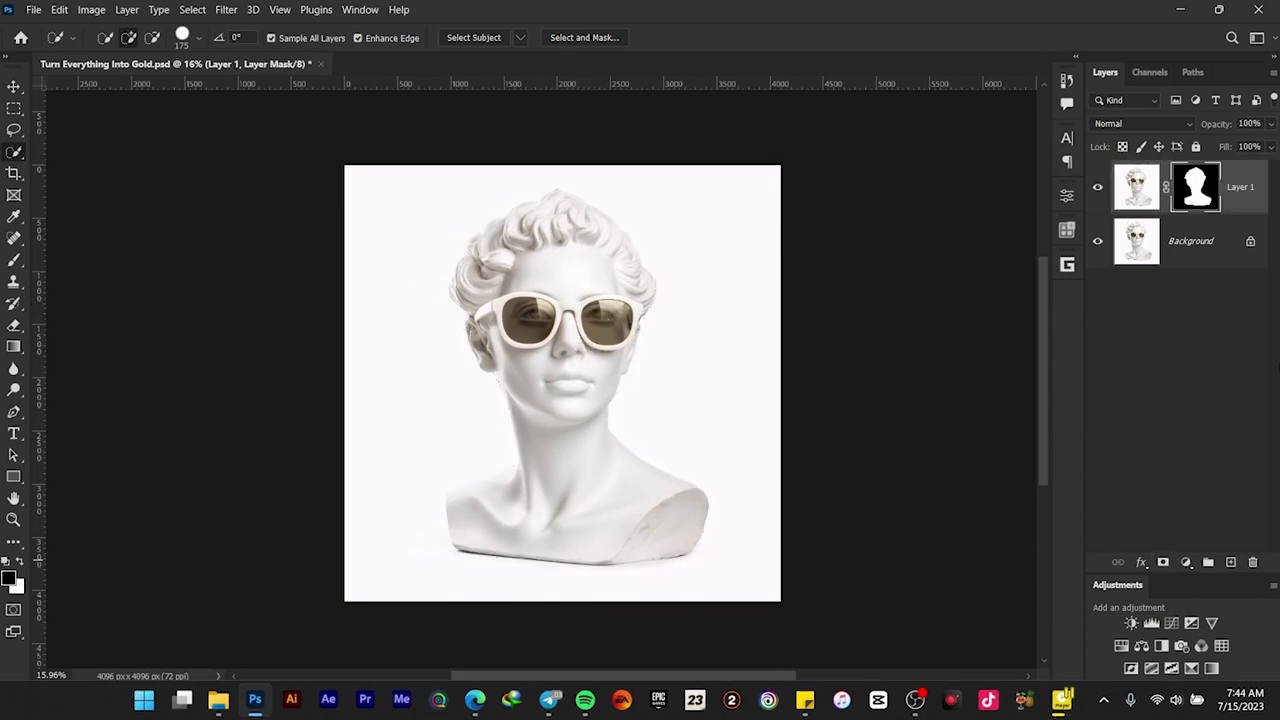
{"action": "left_click", "coordinate": [1099, 242]}
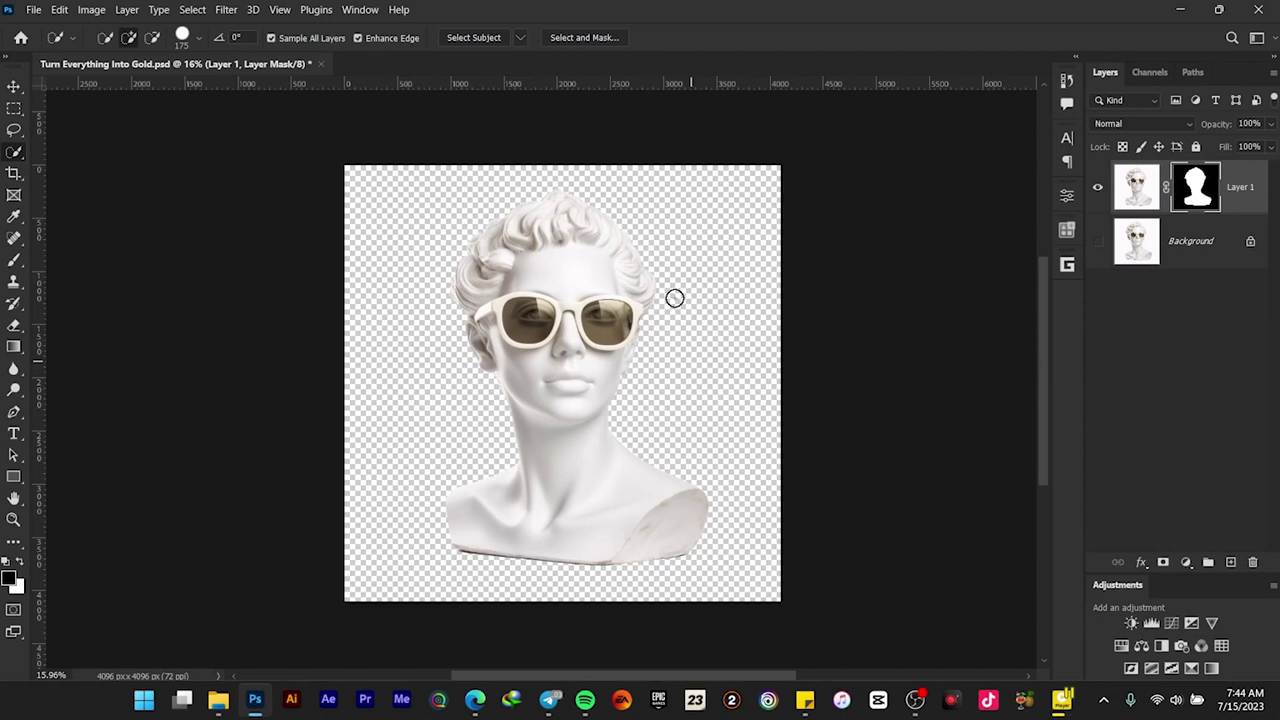
{"action": "left_click", "coordinate": [1099, 242]}
{"action": "left_click", "coordinate": [1199, 236]}
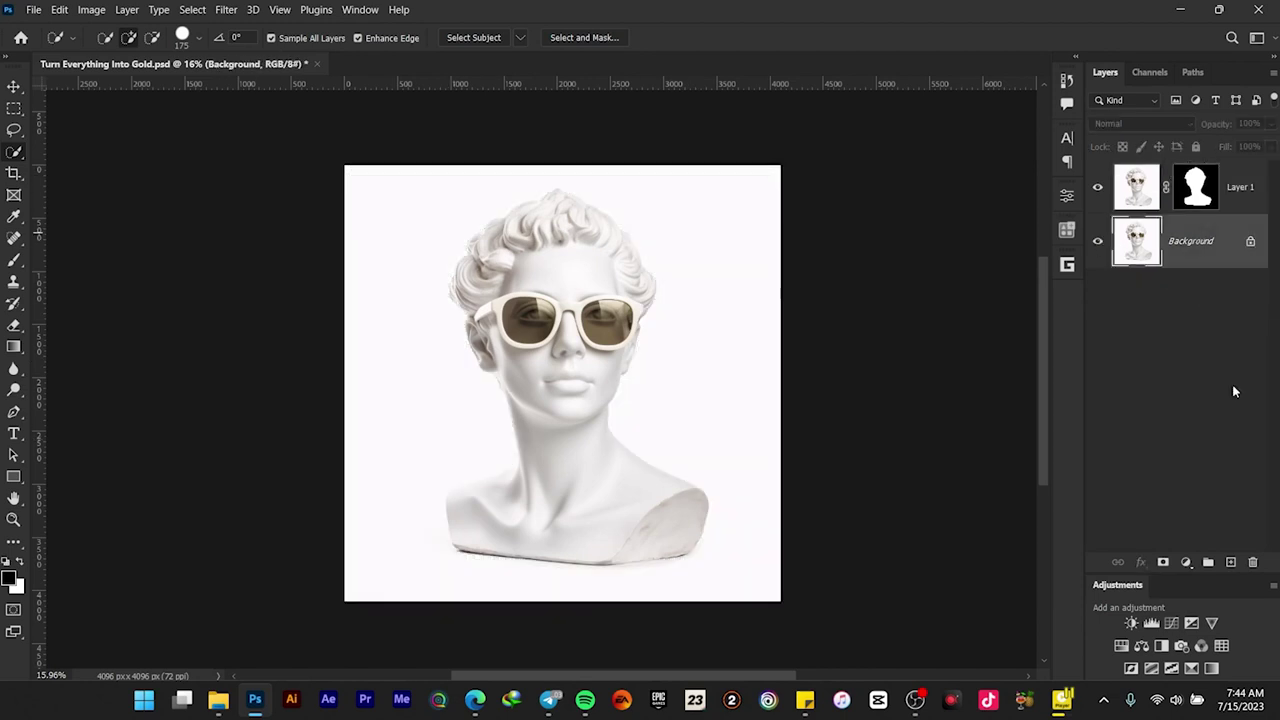
Add a black Solid Color fill layer beneath the bust, then reselect Layer 1
{"action": "left_click", "coordinate": [1187, 563]}
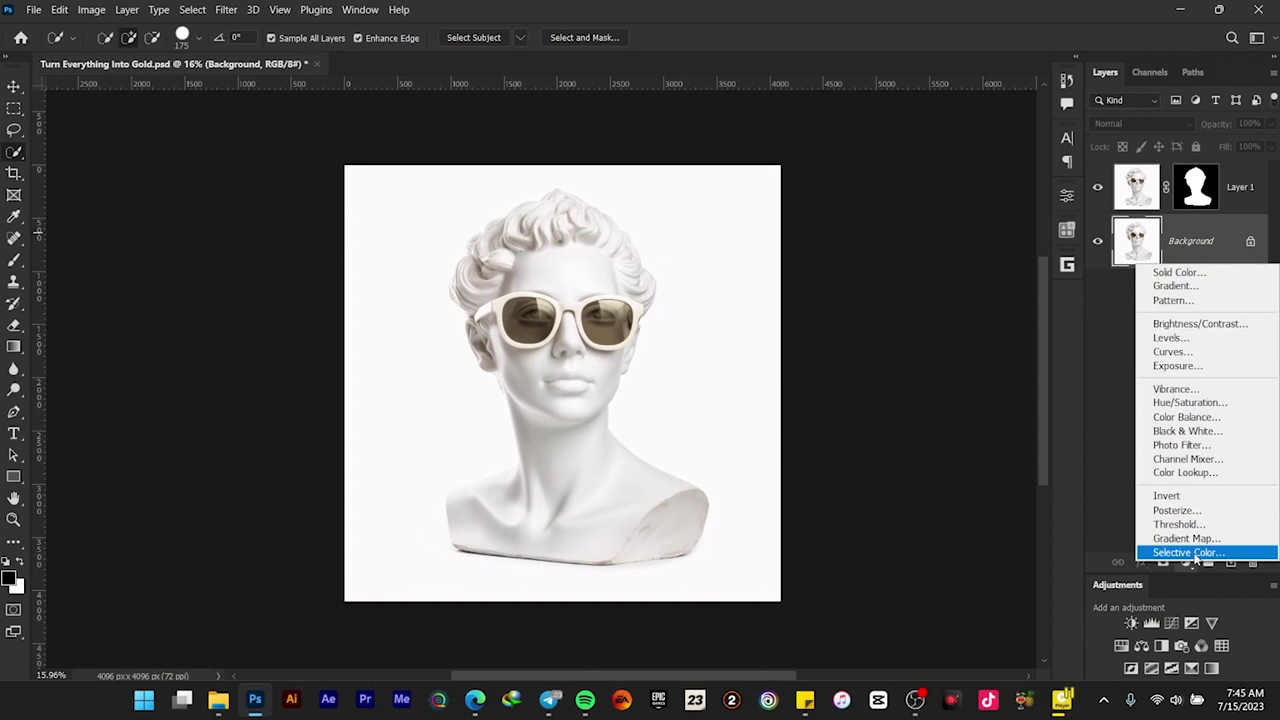
{"action": "left_click", "coordinate": [1158, 271]}
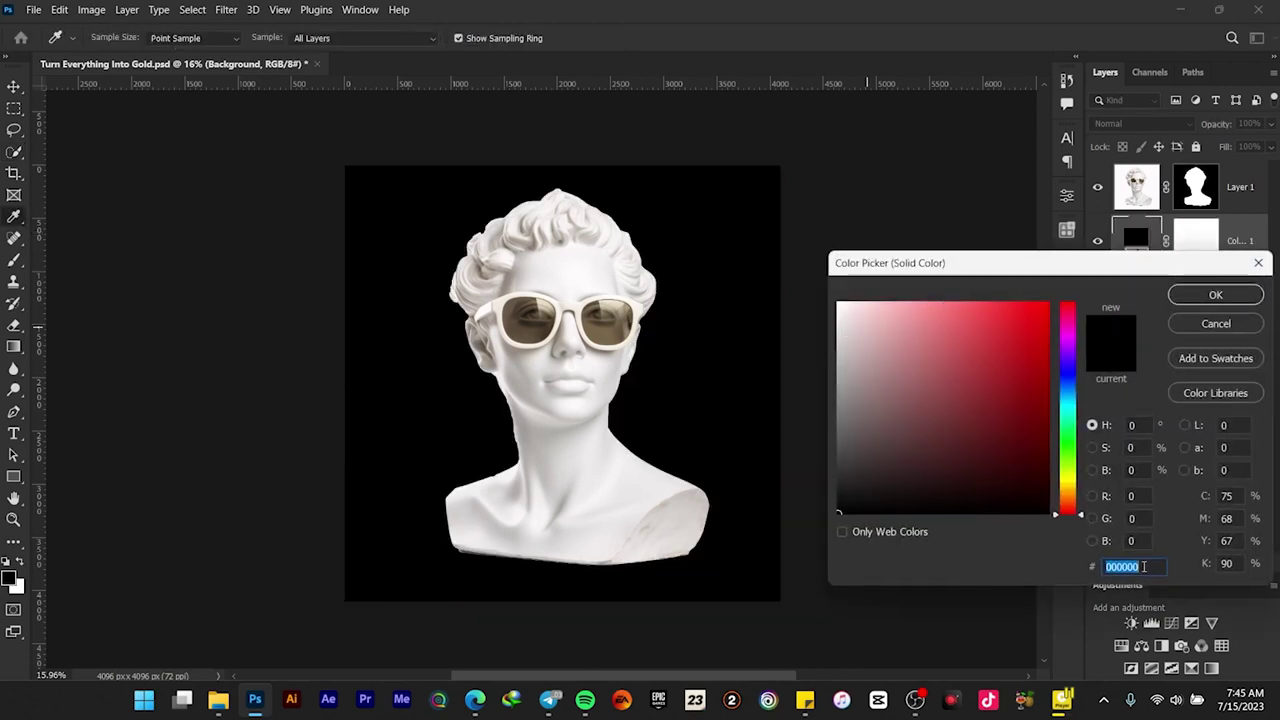
{"action": "left_click", "coordinate": [1213, 297]}
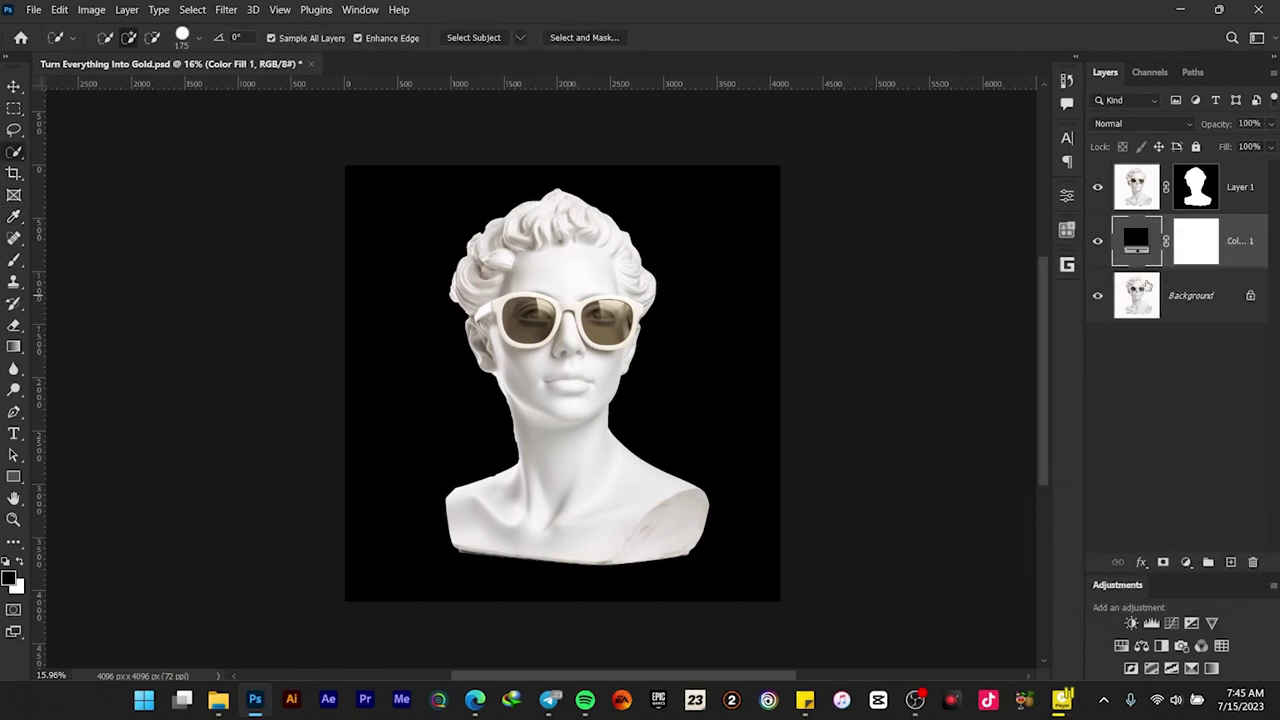
{"action": "left_click", "coordinate": [15, 87]}
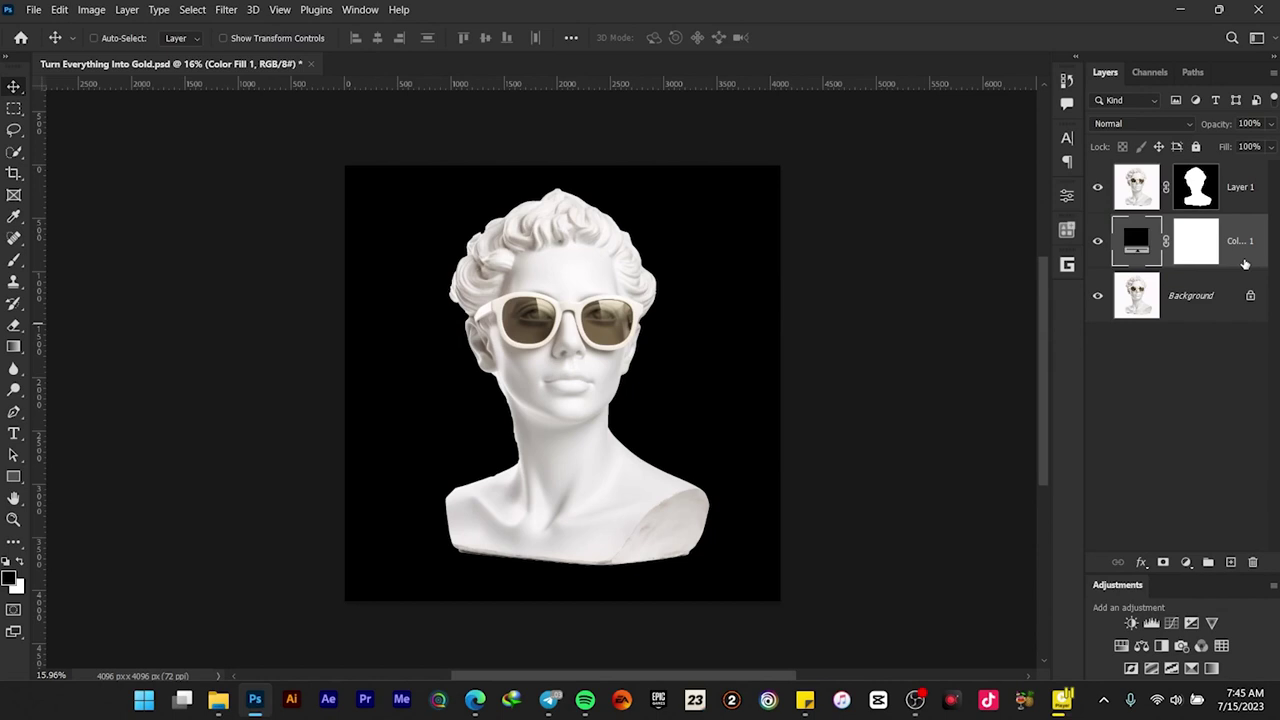
{"action": "left_click", "coordinate": [1133, 204]}
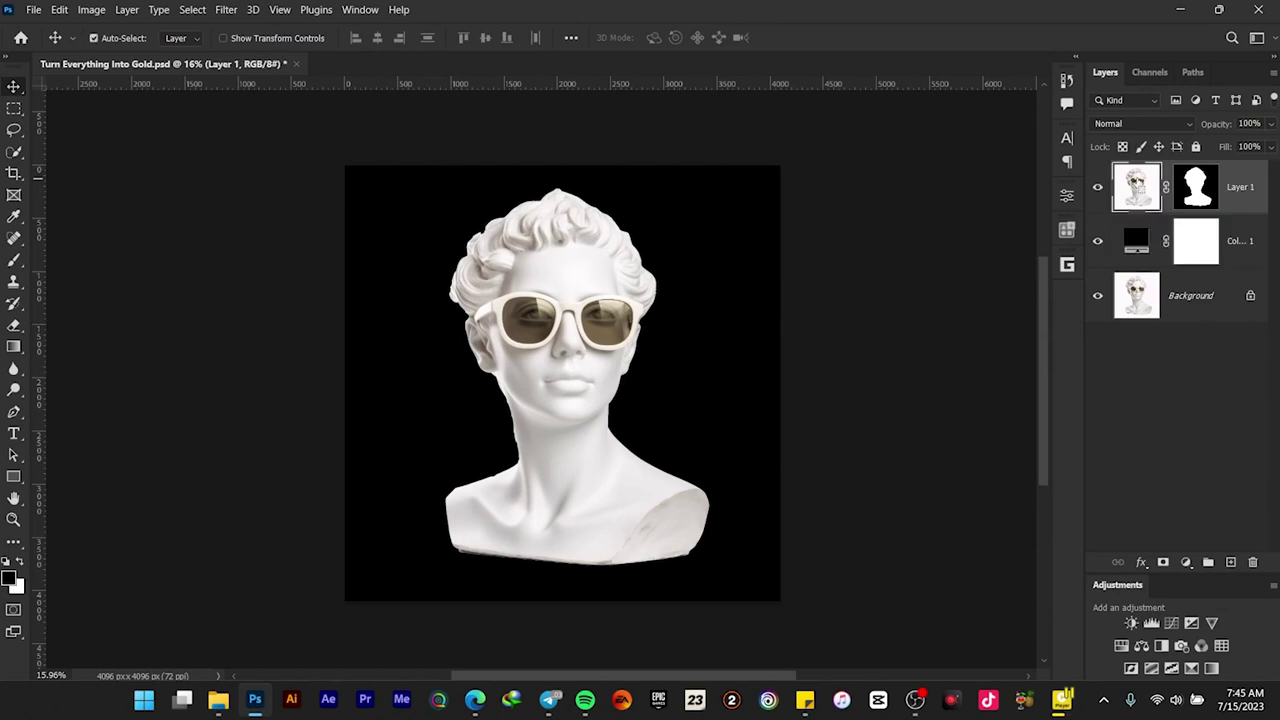
Duplicate the cut-out bust and convert the copy with Image > Adjustments > Black & White
{"action": "key", "text": "ctrl+j"}
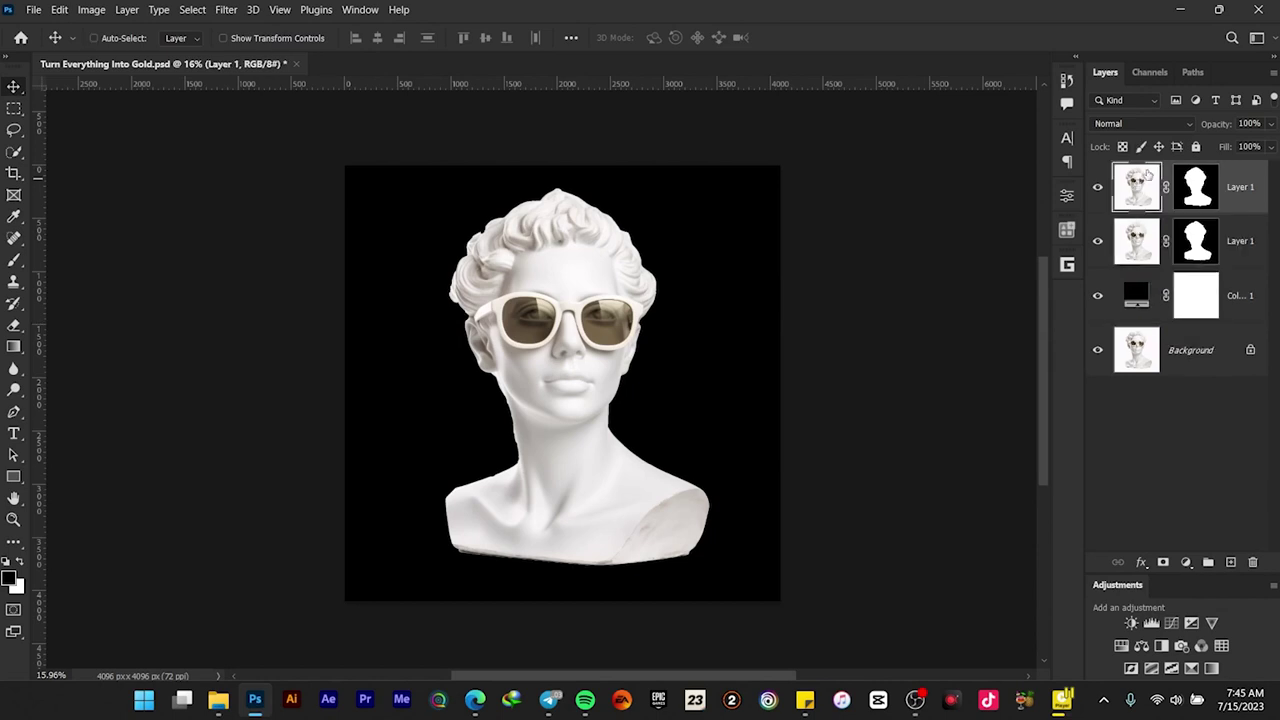
{"action": "left_click", "coordinate": [82, 8]}
{"action": "mouse_move", "coordinate": [197, 51]}
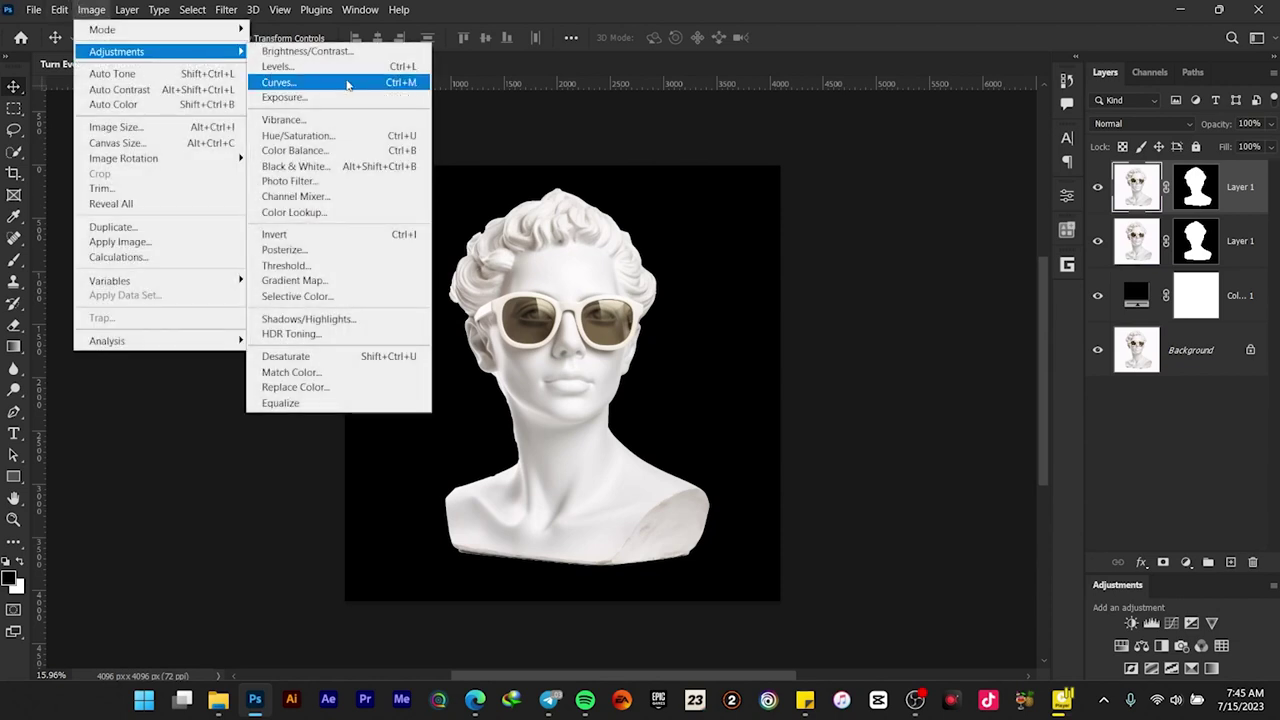
{"action": "left_click", "coordinate": [296, 166]}
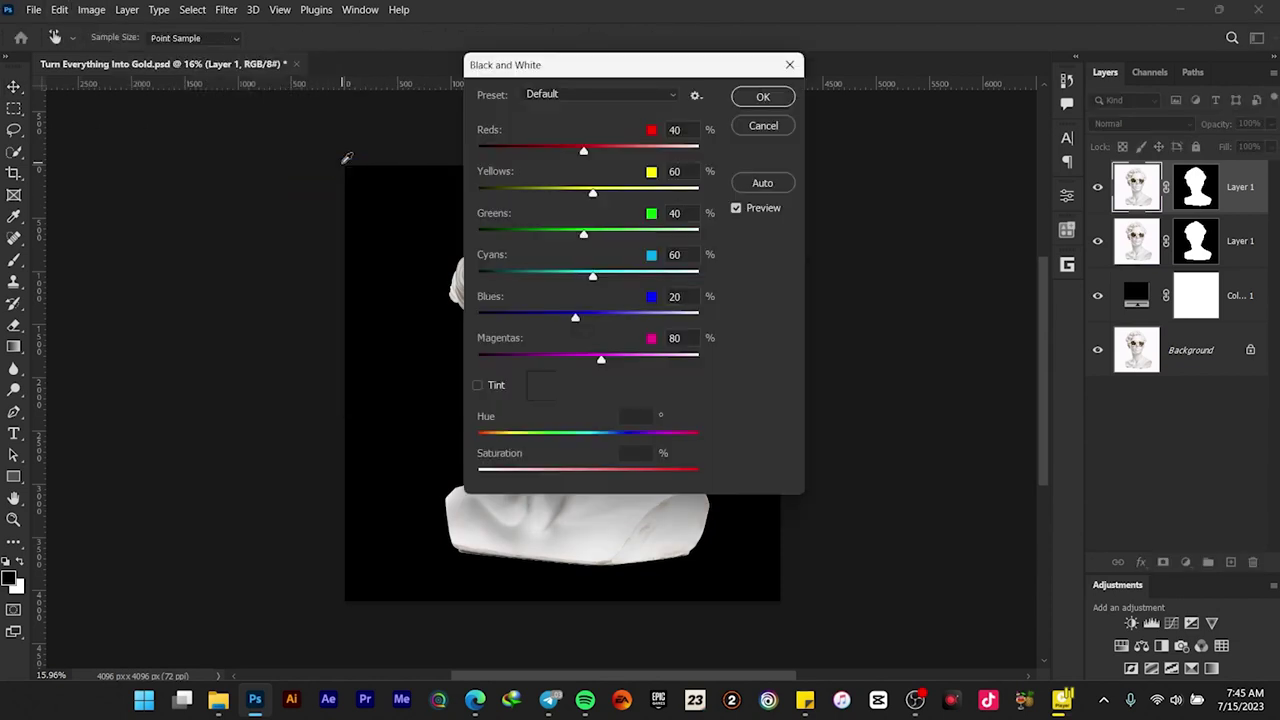
{"action": "left_click", "coordinate": [763, 97]}
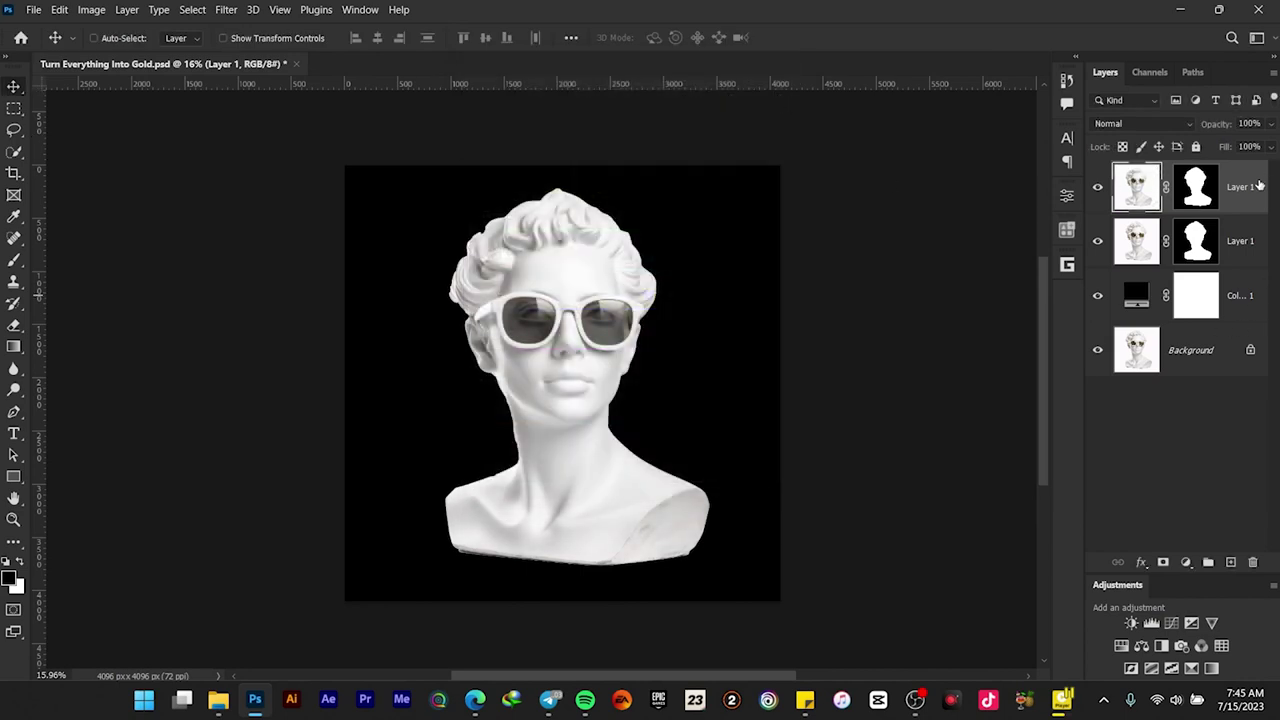
Duplicate the grayscale bust, set it to Difference, invert it and merge with the layer below
{"action": "key", "text": "ctrl+j"}
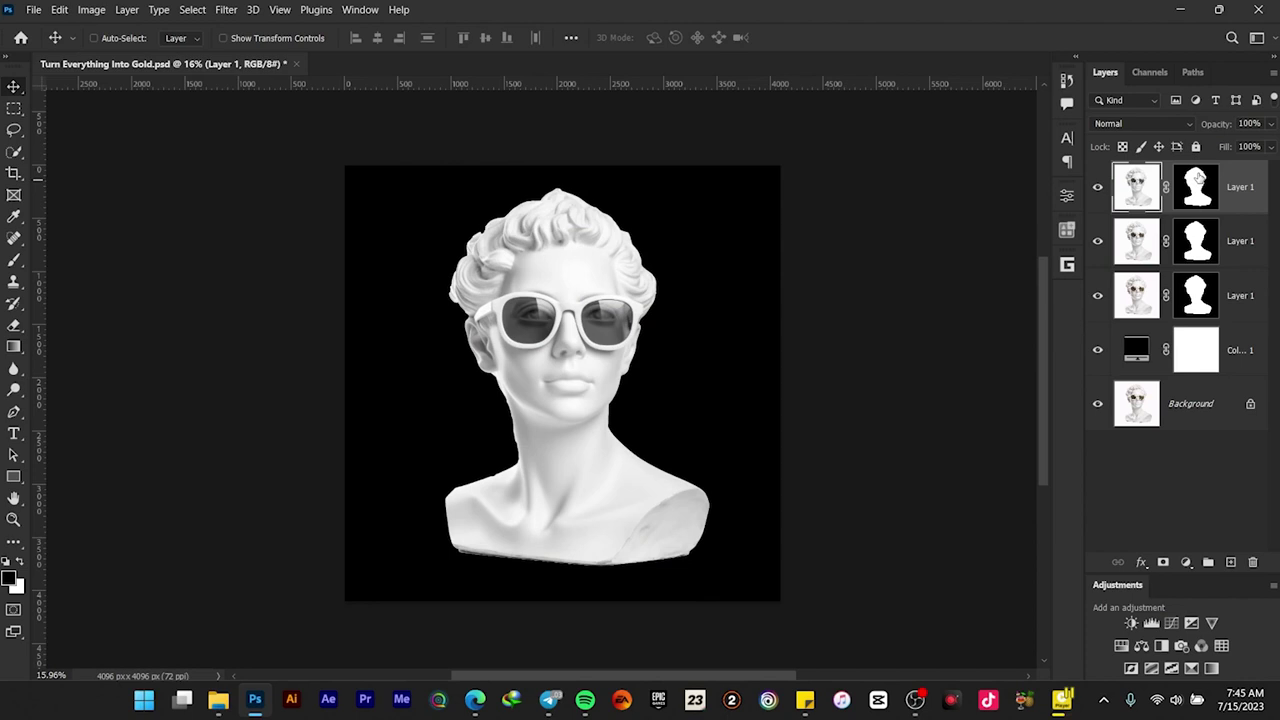
{"action": "left_click", "coordinate": [1146, 124]}
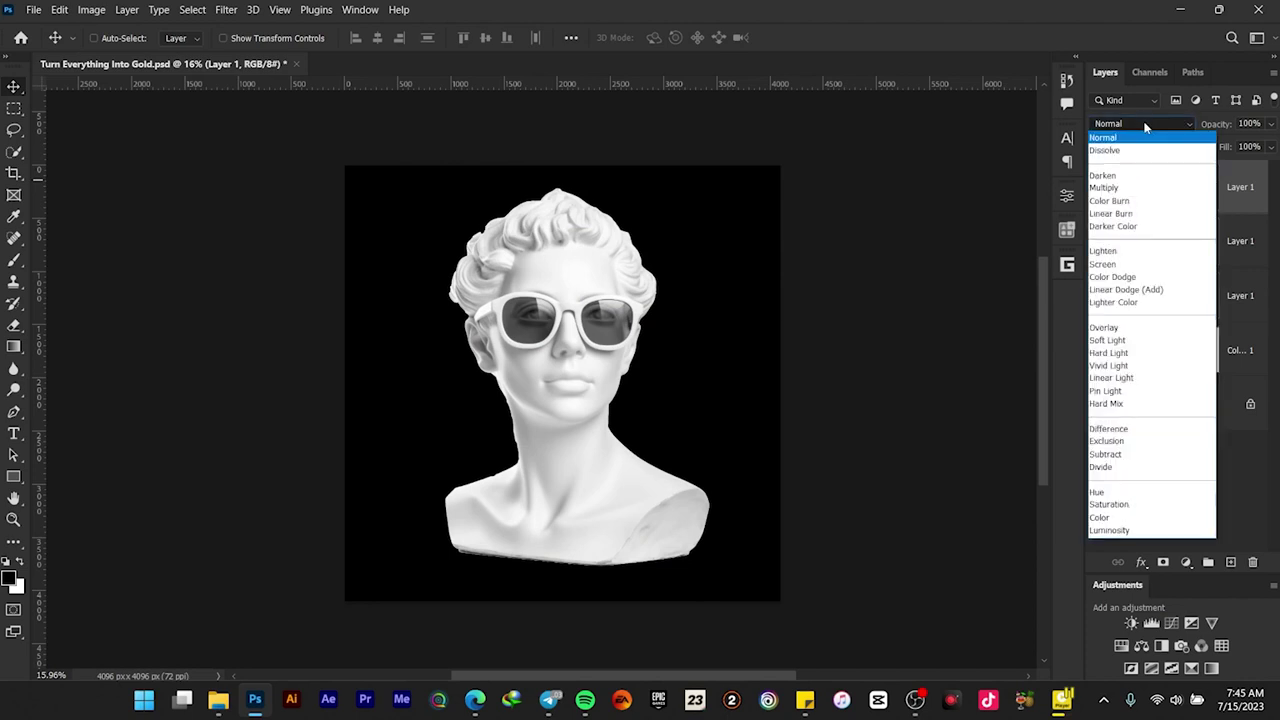
{"action": "left_click", "coordinate": [1118, 428]}
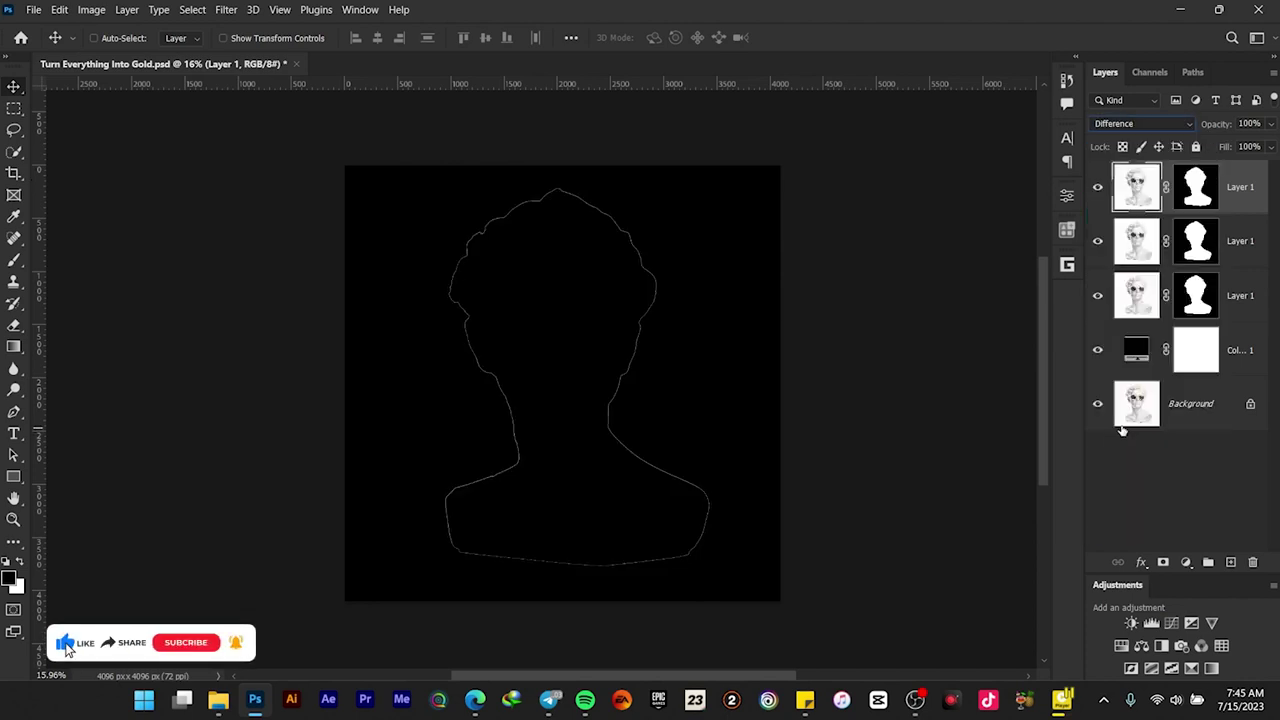
{"action": "left_click", "coordinate": [91, 12]}
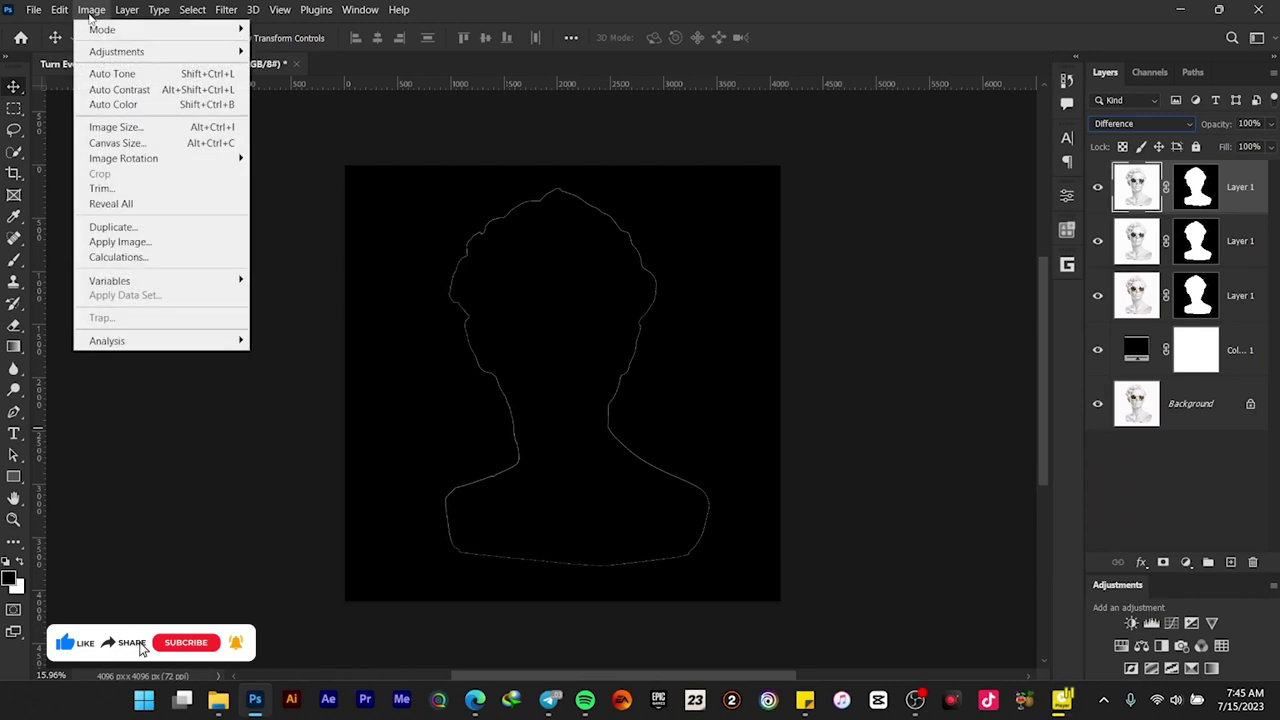
{"action": "mouse_move", "coordinate": [143, 55]}
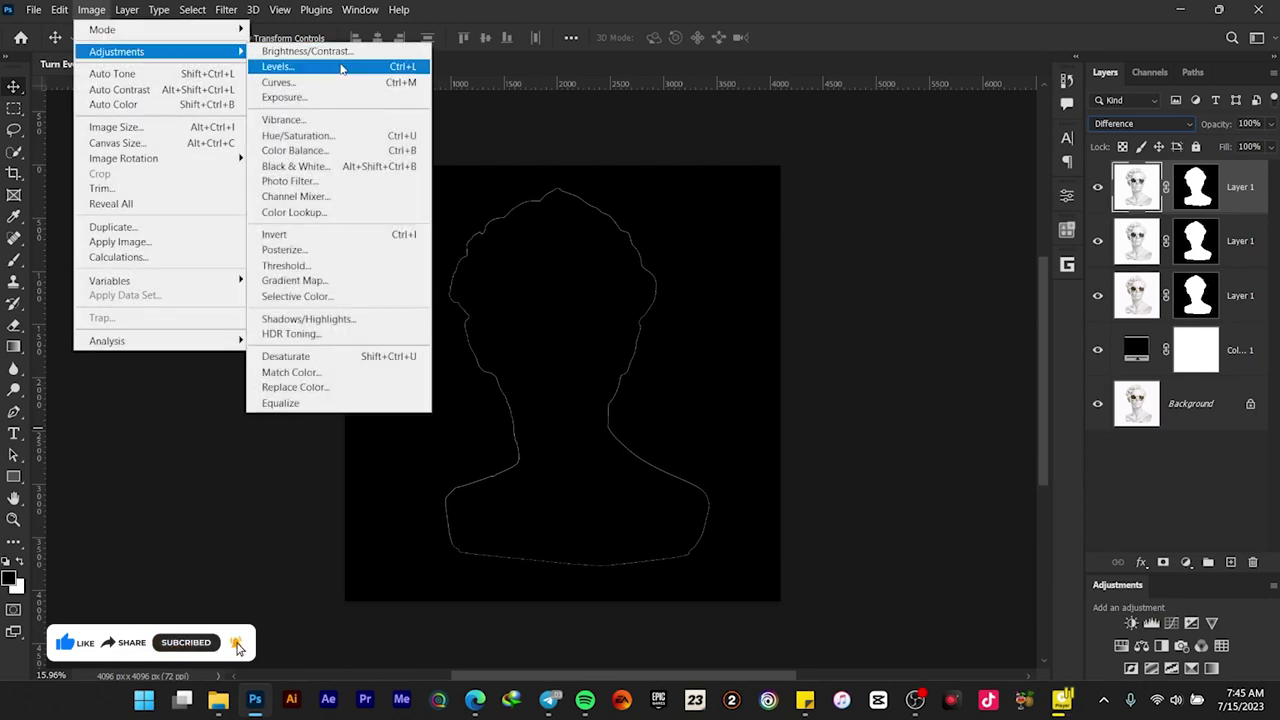
{"action": "left_click", "coordinate": [331, 236]}
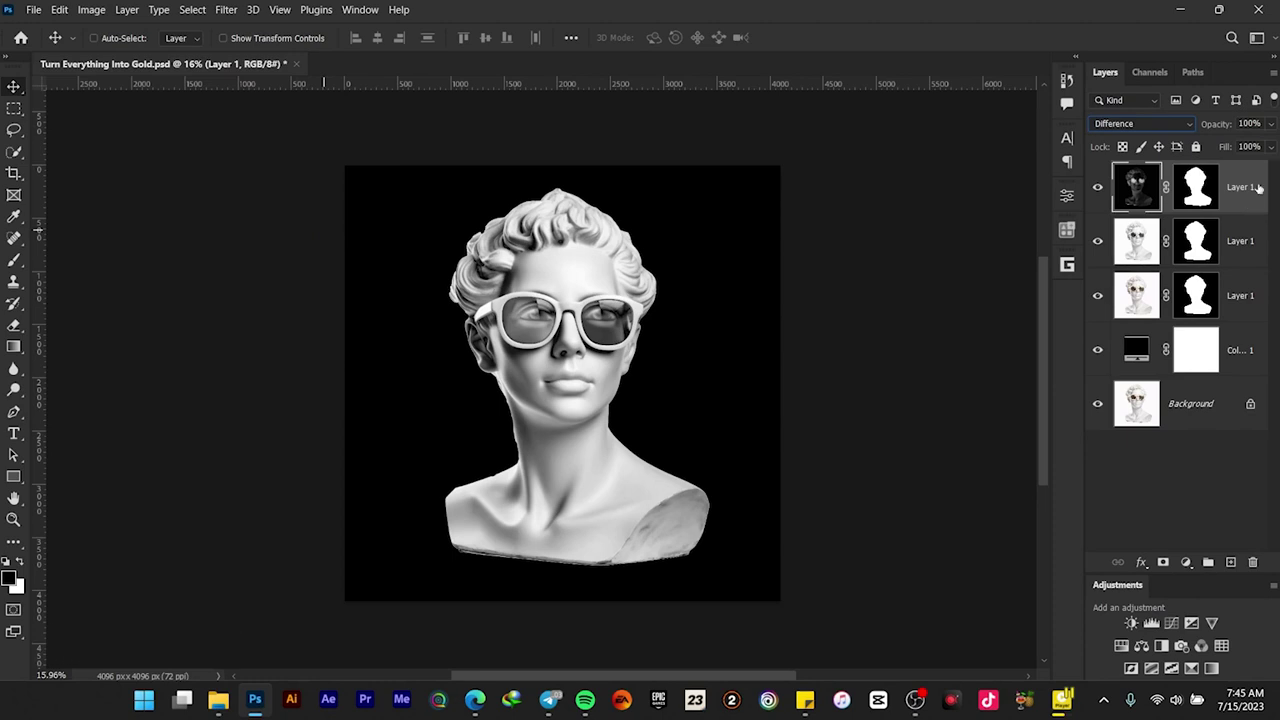
{"action": "left_click", "coordinate": [1247, 233], "text": "shift"}
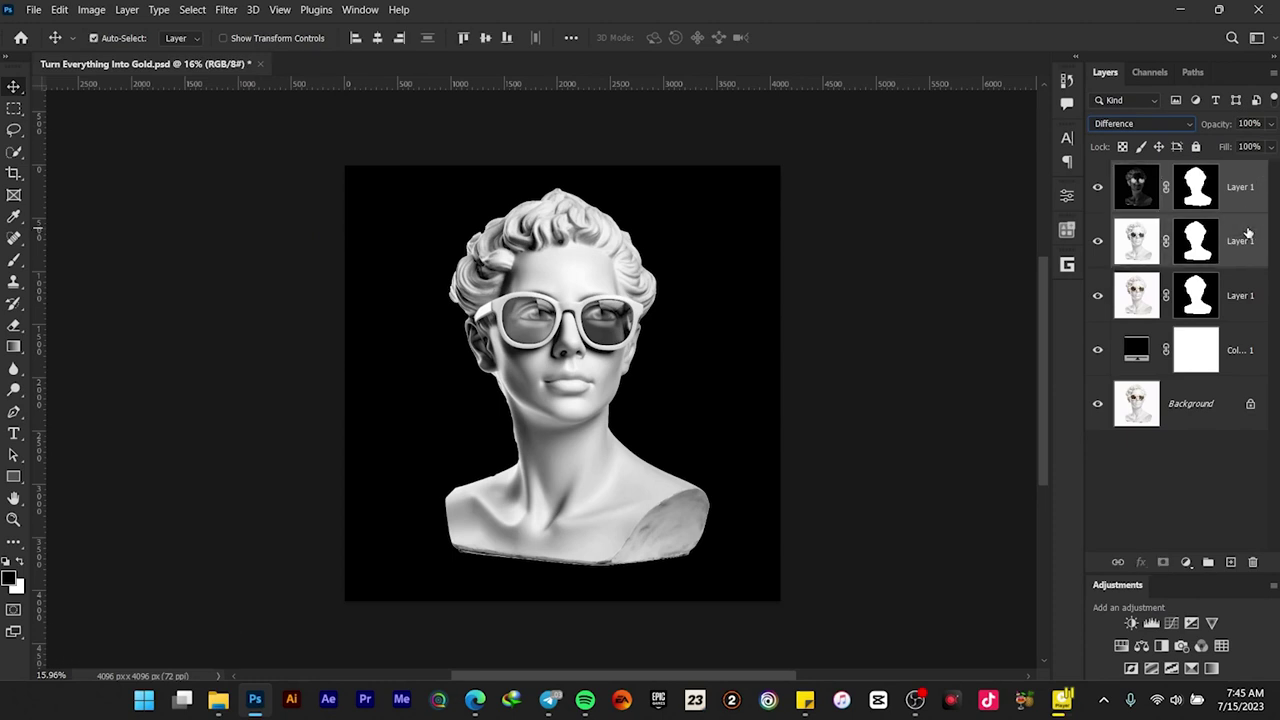
{"action": "key", "text": "ctrl+e"}
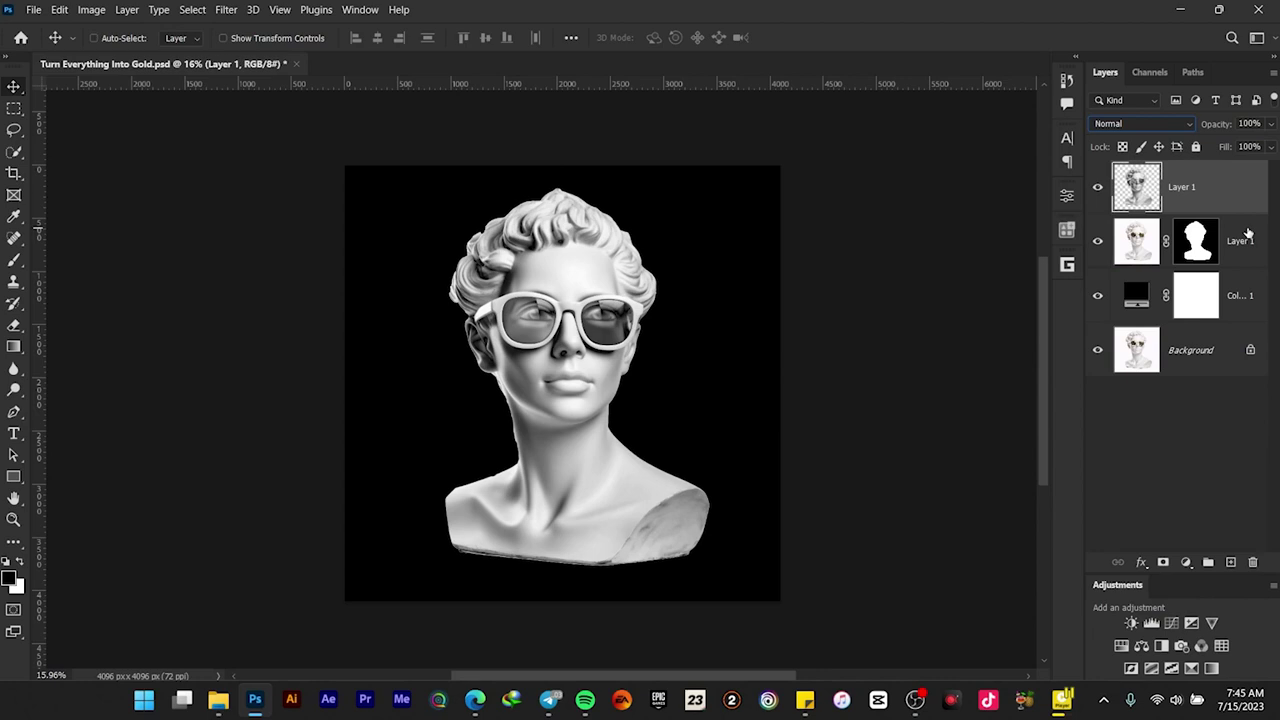
Repeat once more: duplicate the merged Layer 1, Difference blend, invert and merge again
{"action": "key", "text": "ctrl+j"}
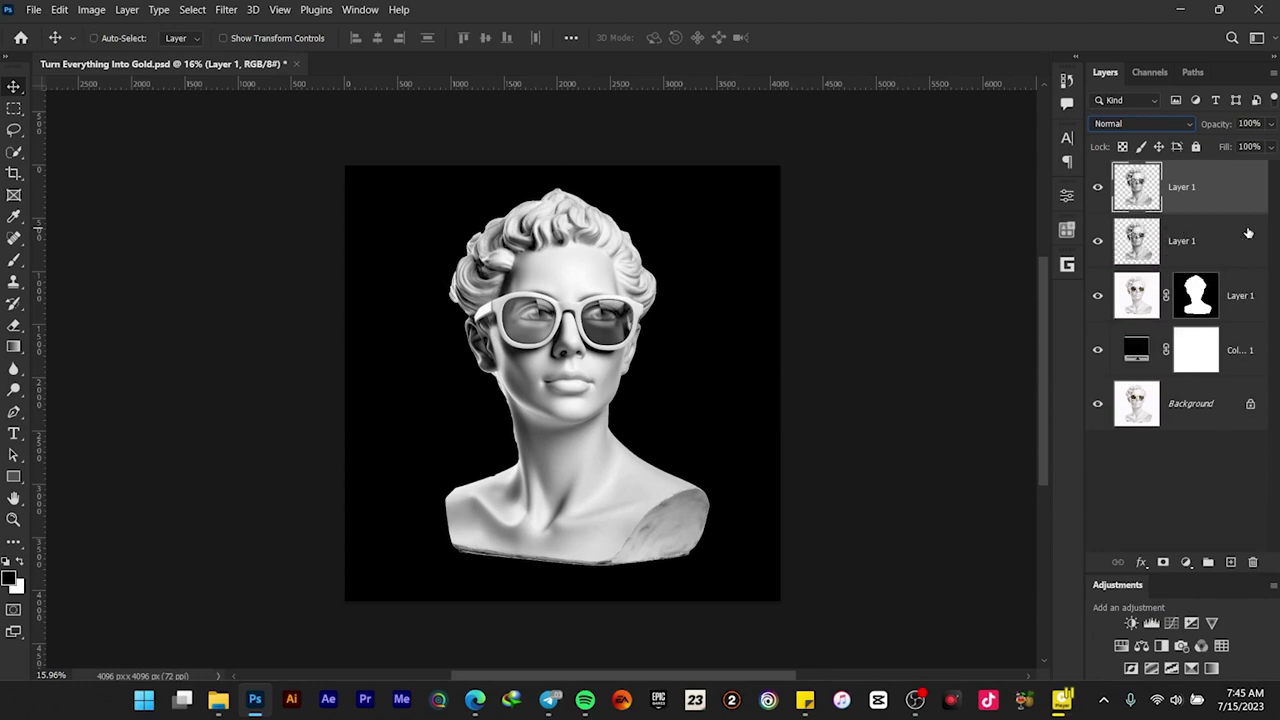
{"action": "left_click", "coordinate": [1143, 124]}
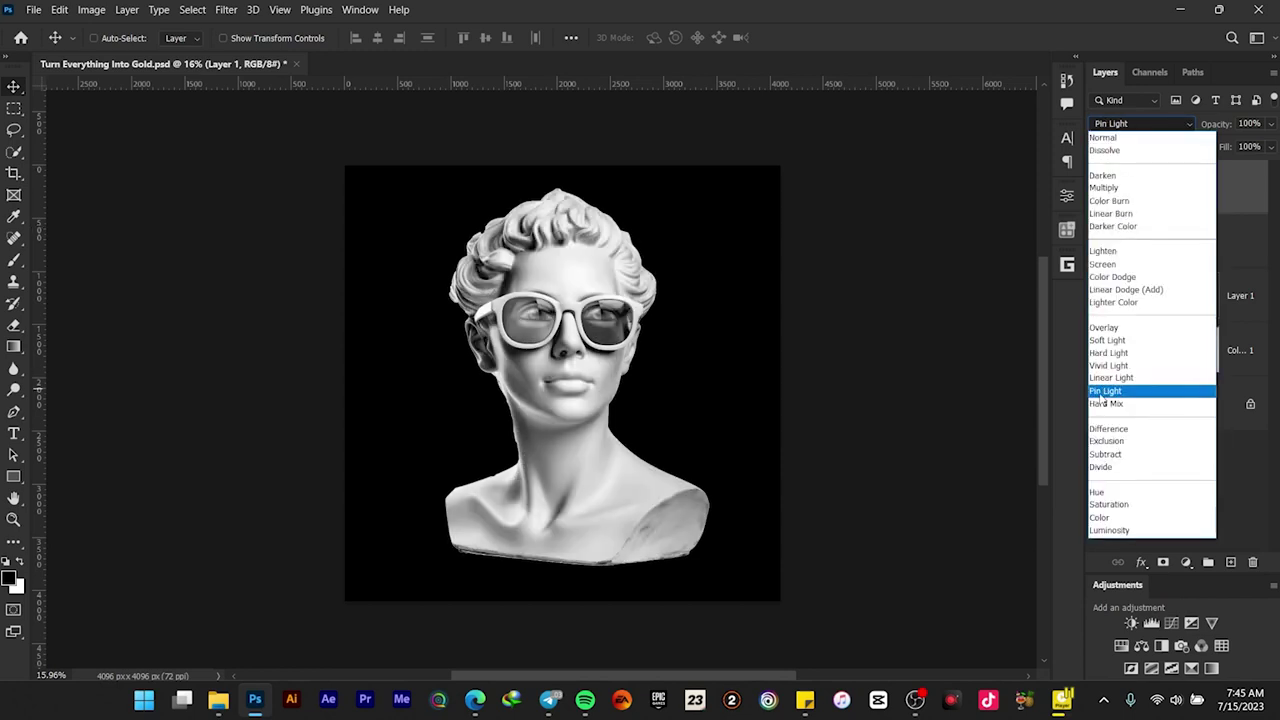
{"action": "left_click", "coordinate": [1107, 429]}
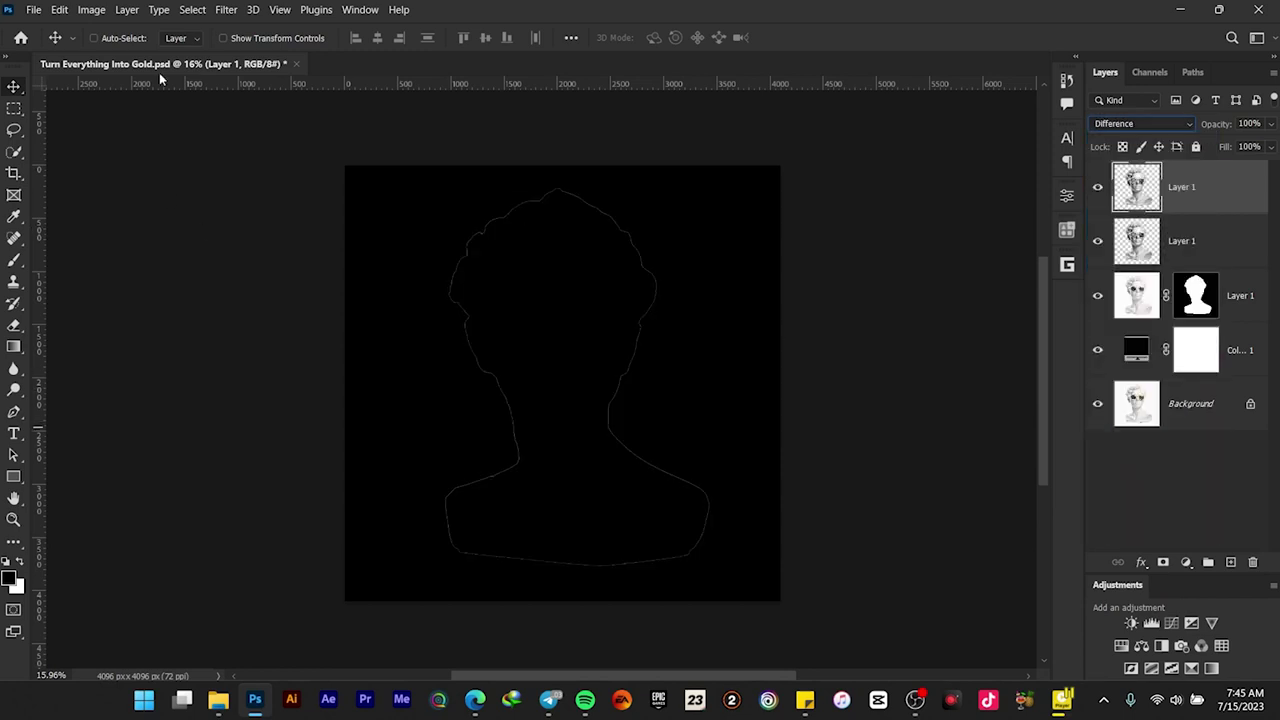
{"action": "left_click", "coordinate": [92, 10]}
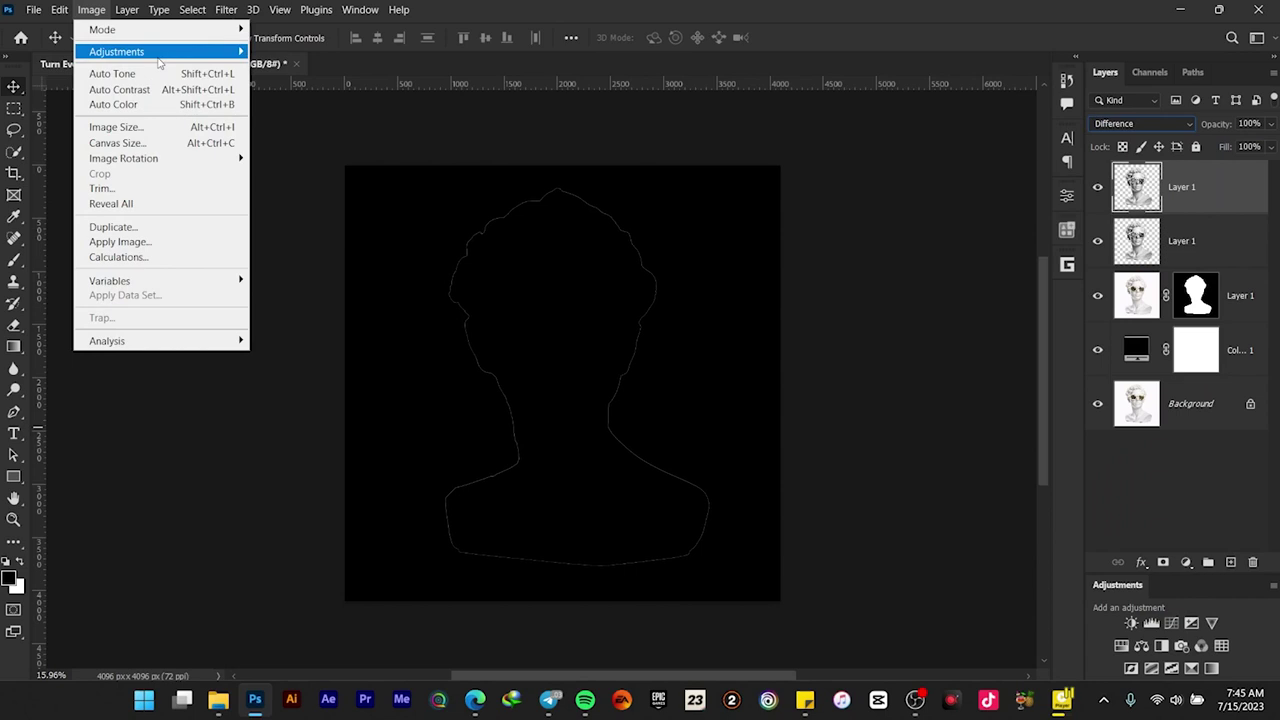
{"action": "mouse_move", "coordinate": [160, 52]}
{"action": "left_click", "coordinate": [356, 239]}
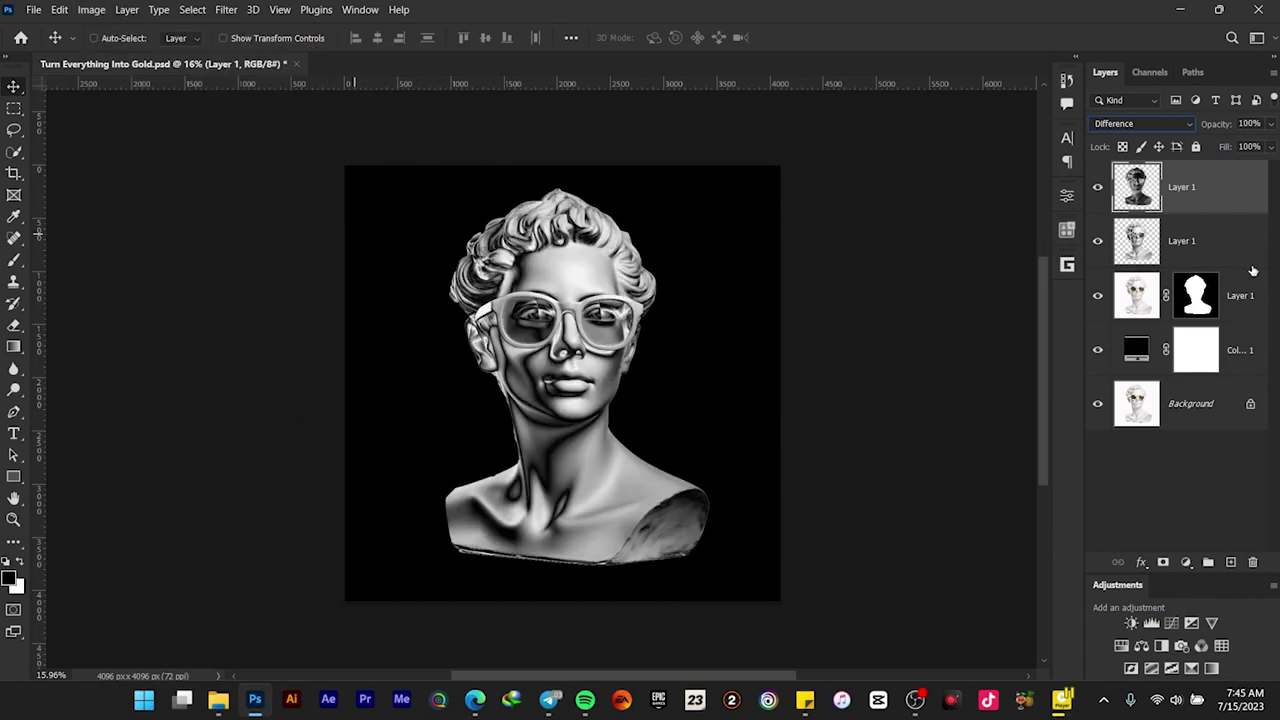
{"action": "left_click", "coordinate": [1237, 240], "text": "shift"}
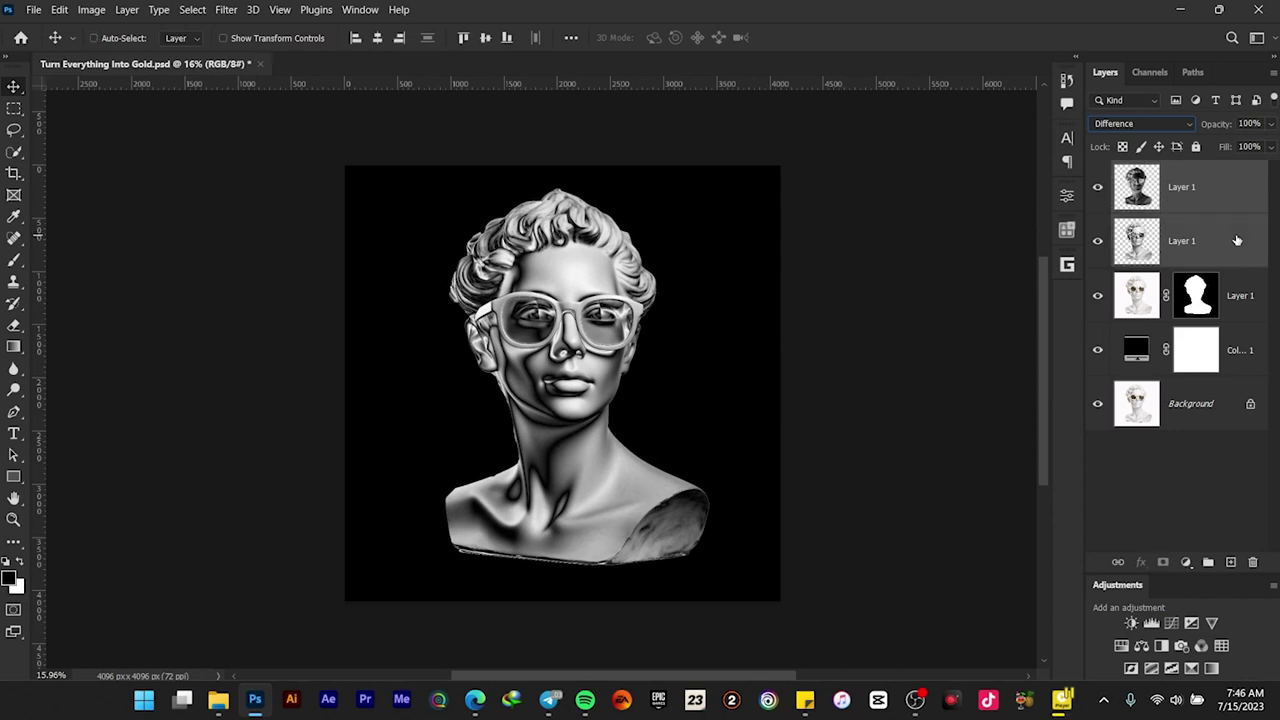
{"action": "key", "text": "ctrl+e"}
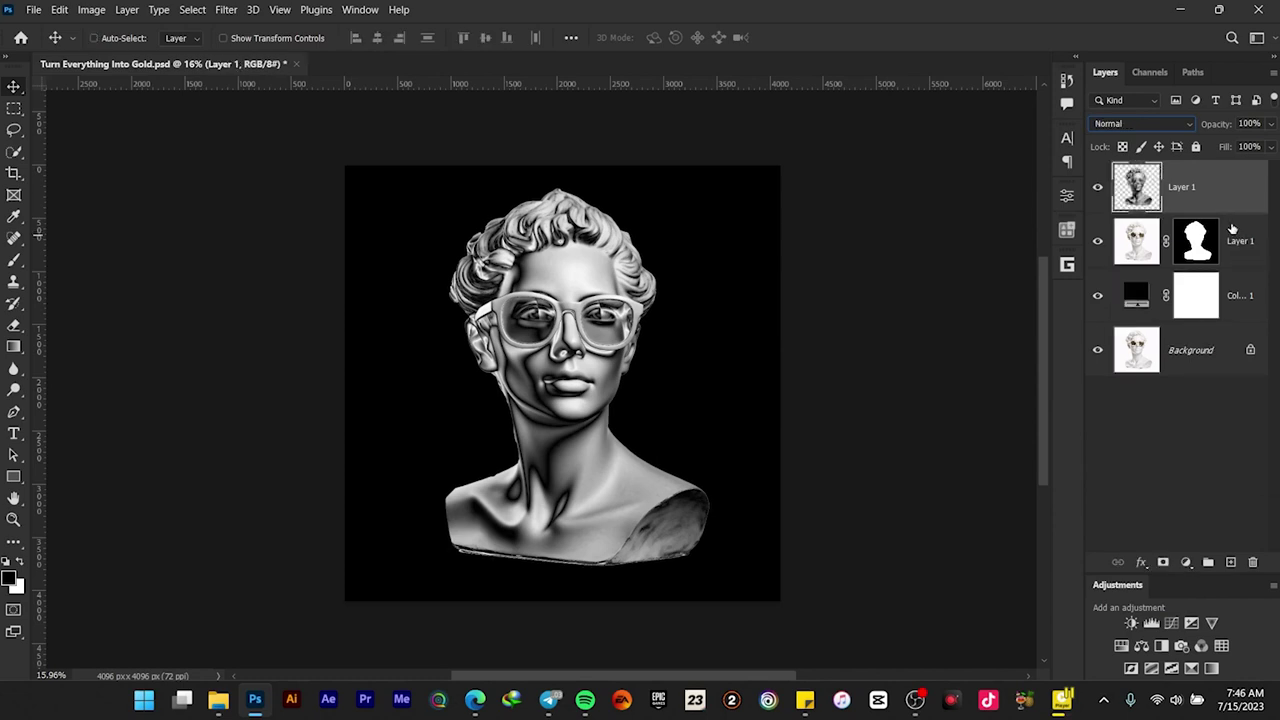
Add a Gradient Map adjustment layer and set its start stop to #2d1203
{"action": "left_click", "coordinate": [1185, 562]}
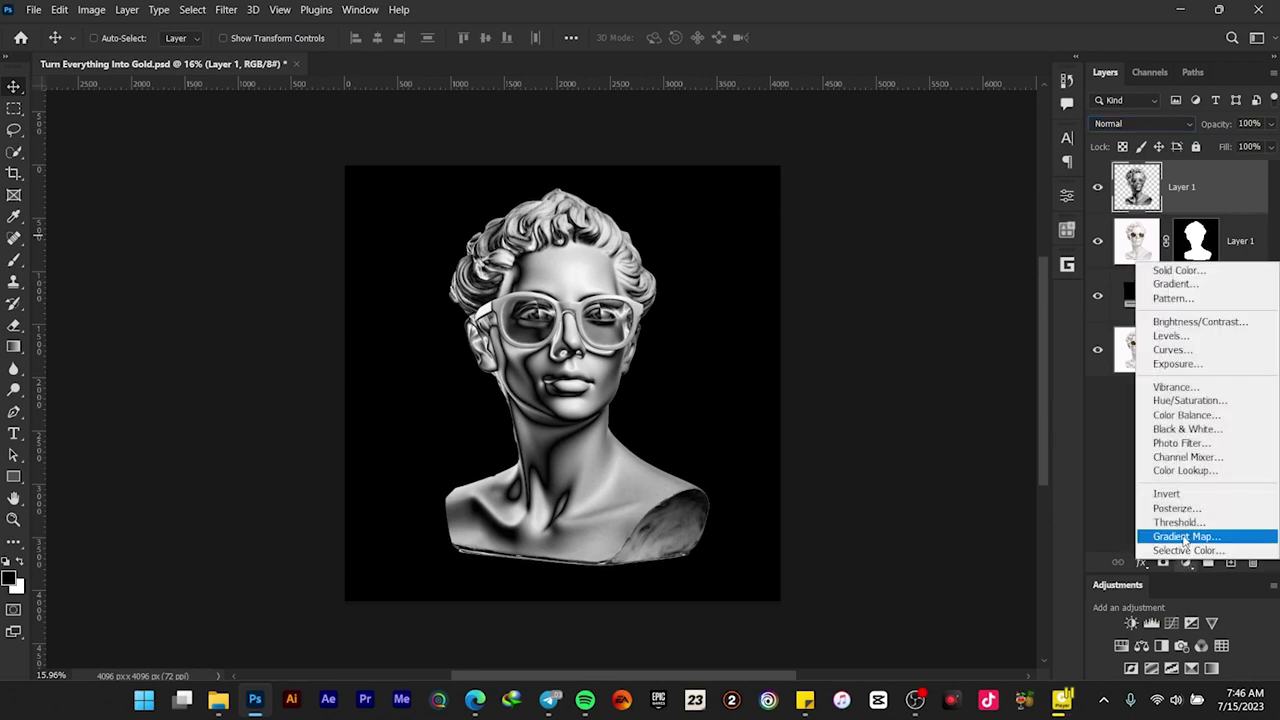
{"action": "left_click", "coordinate": [1182, 545]}
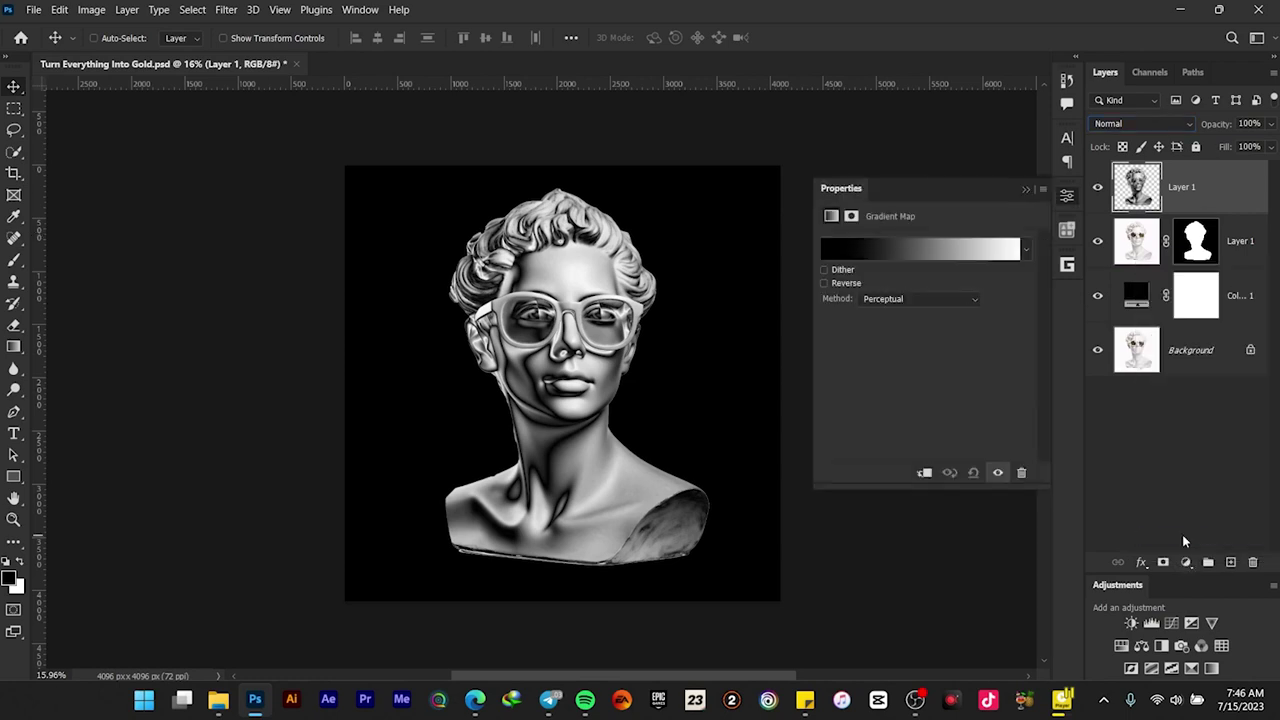
{"action": "left_click", "coordinate": [843, 249]}
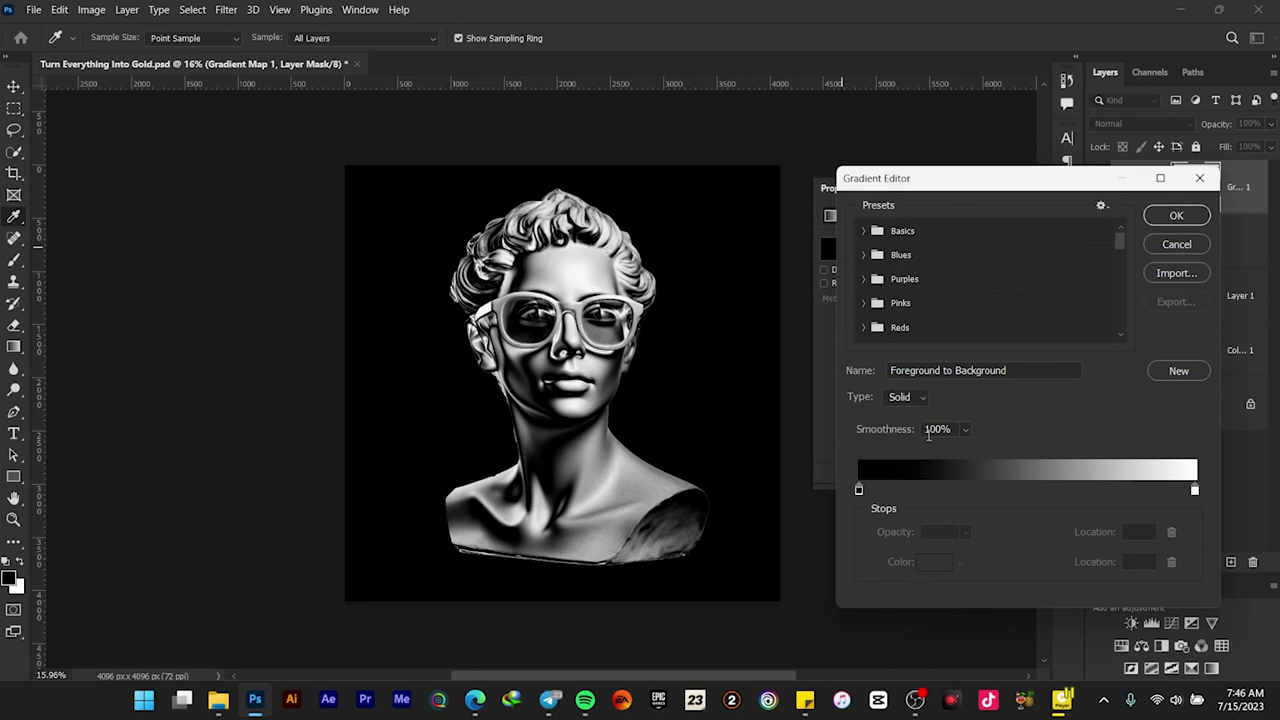
{"action": "double_click", "coordinate": [859, 491]}
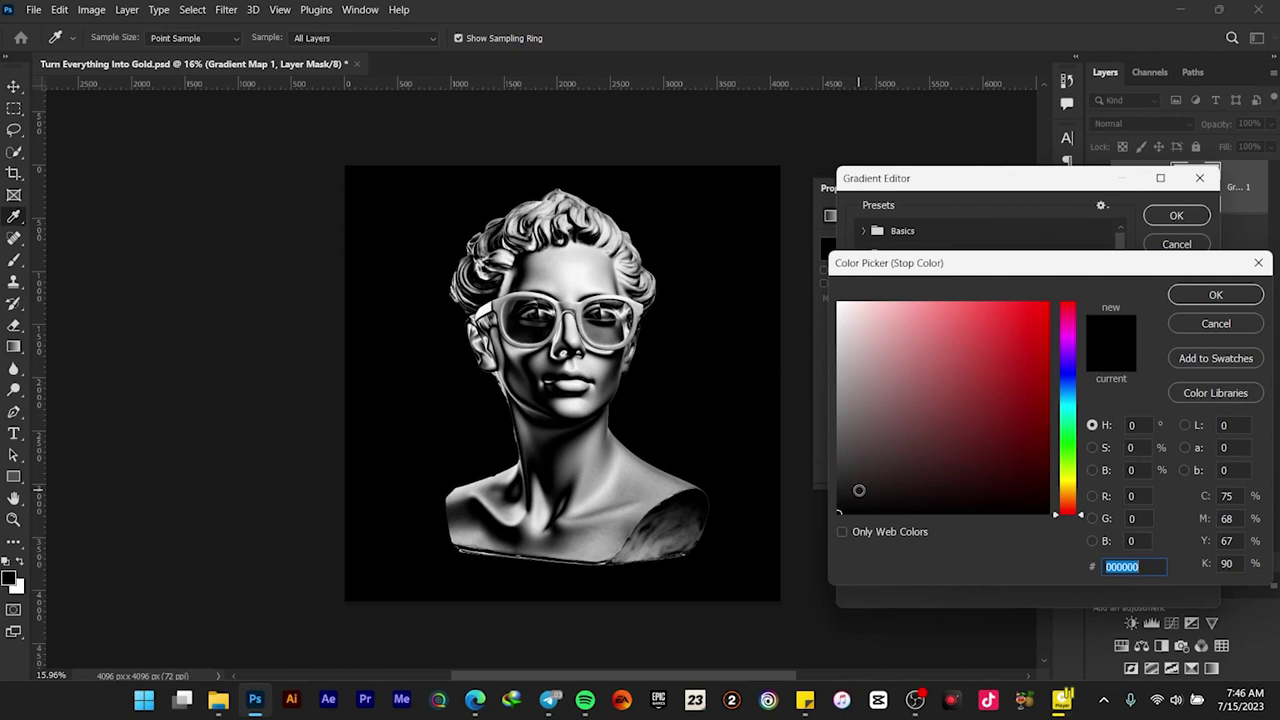
{"action": "type", "text": "2d1203"}
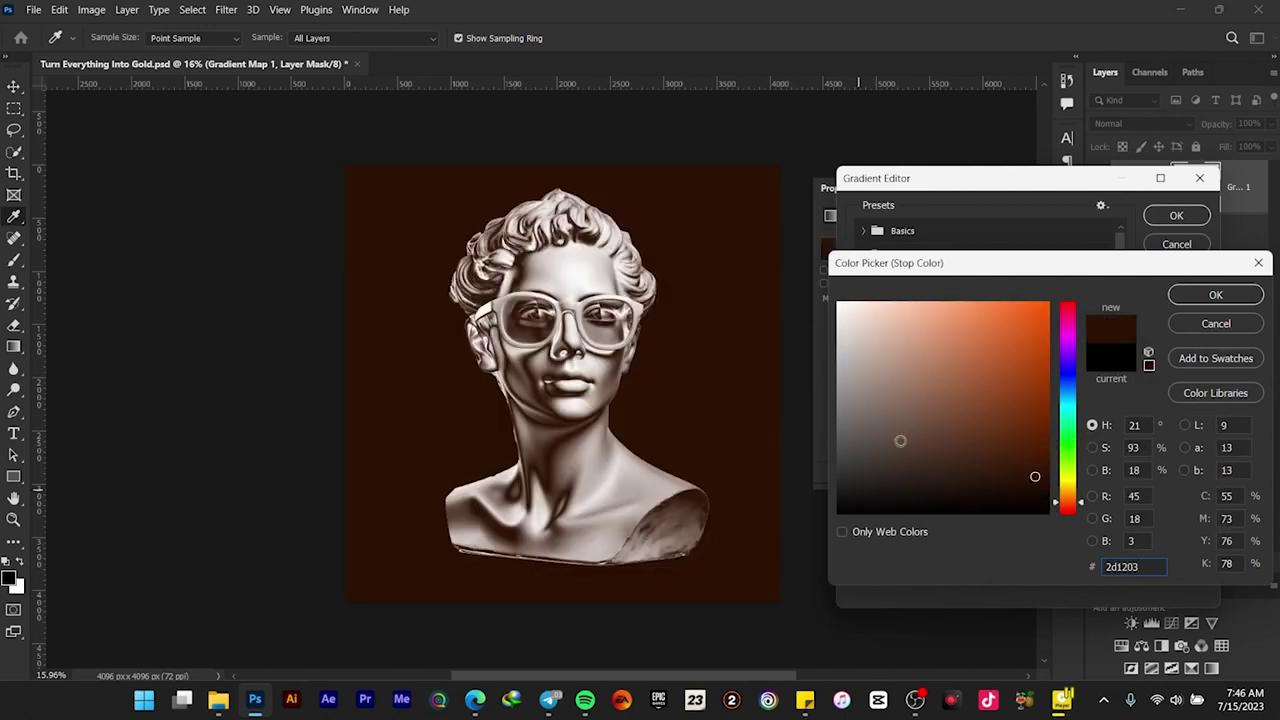
{"action": "left_click", "coordinate": [1203, 296]}
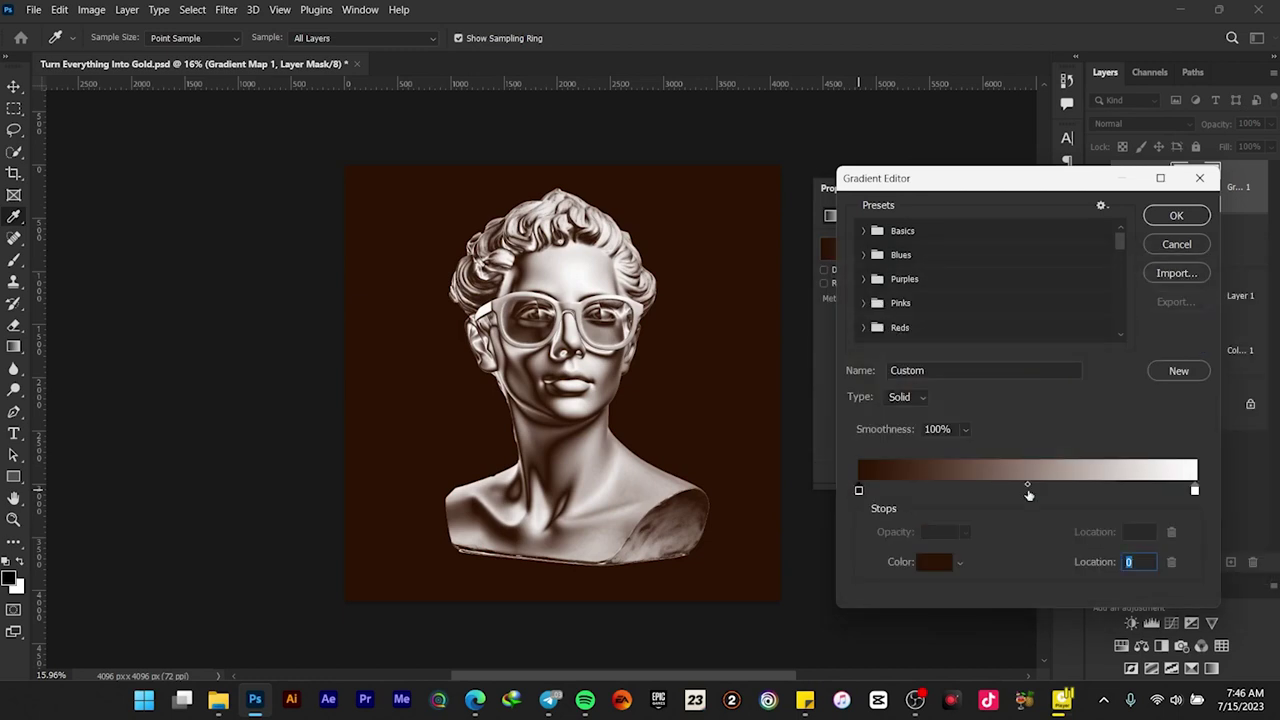
Add a #c07e00 stop at location 50, set the end stop to #f7e4a3, and apply
{"action": "left_click", "coordinate": [1027, 490]}
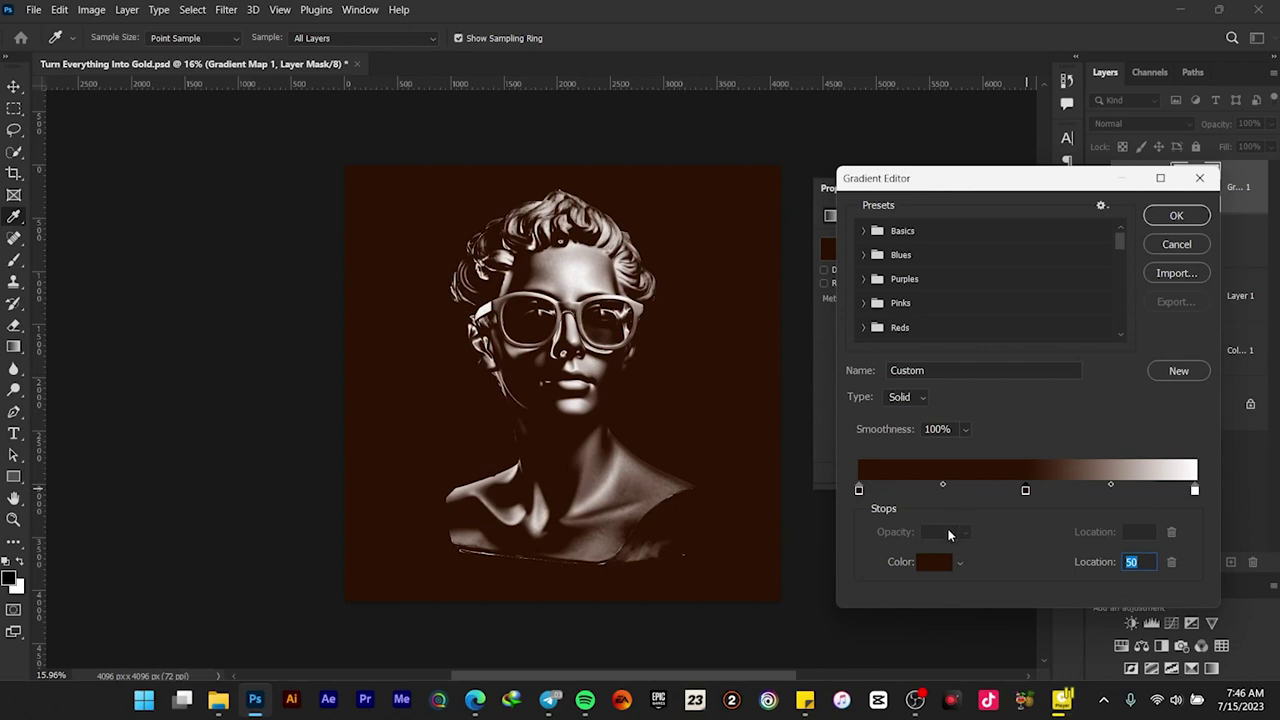
{"action": "left_click", "coordinate": [929, 564]}
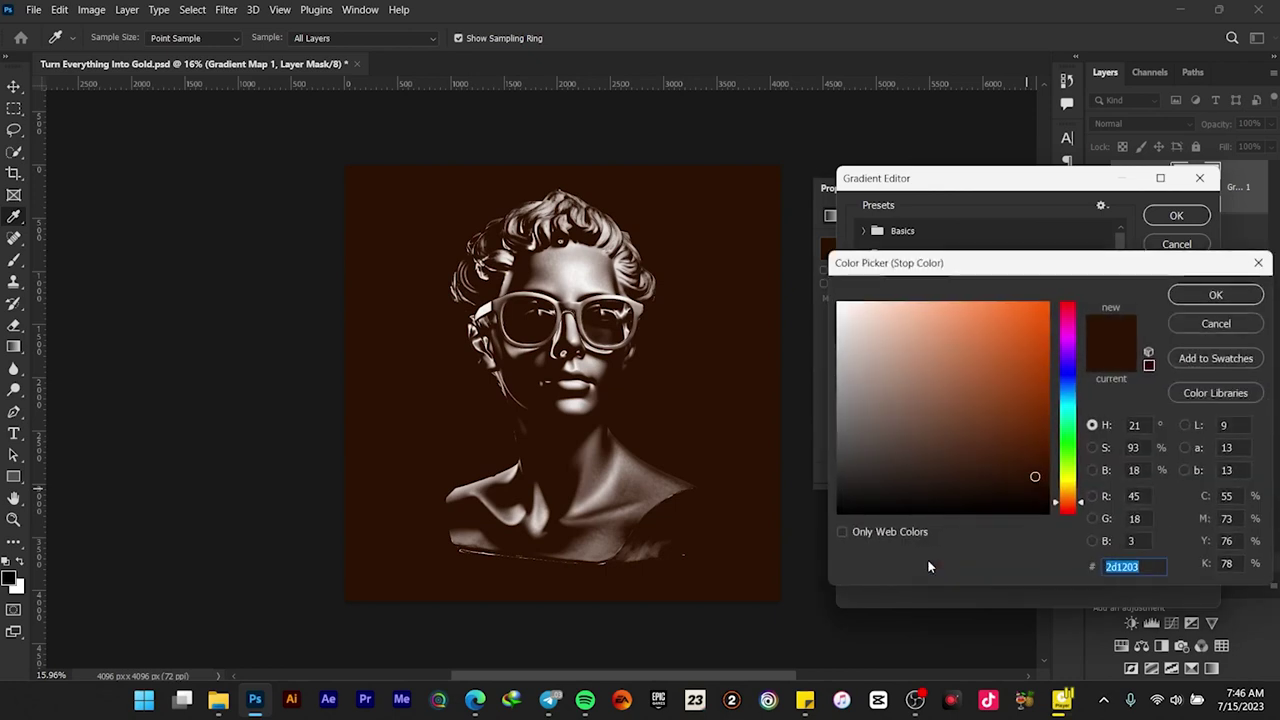
{"action": "type", "text": "c0"}
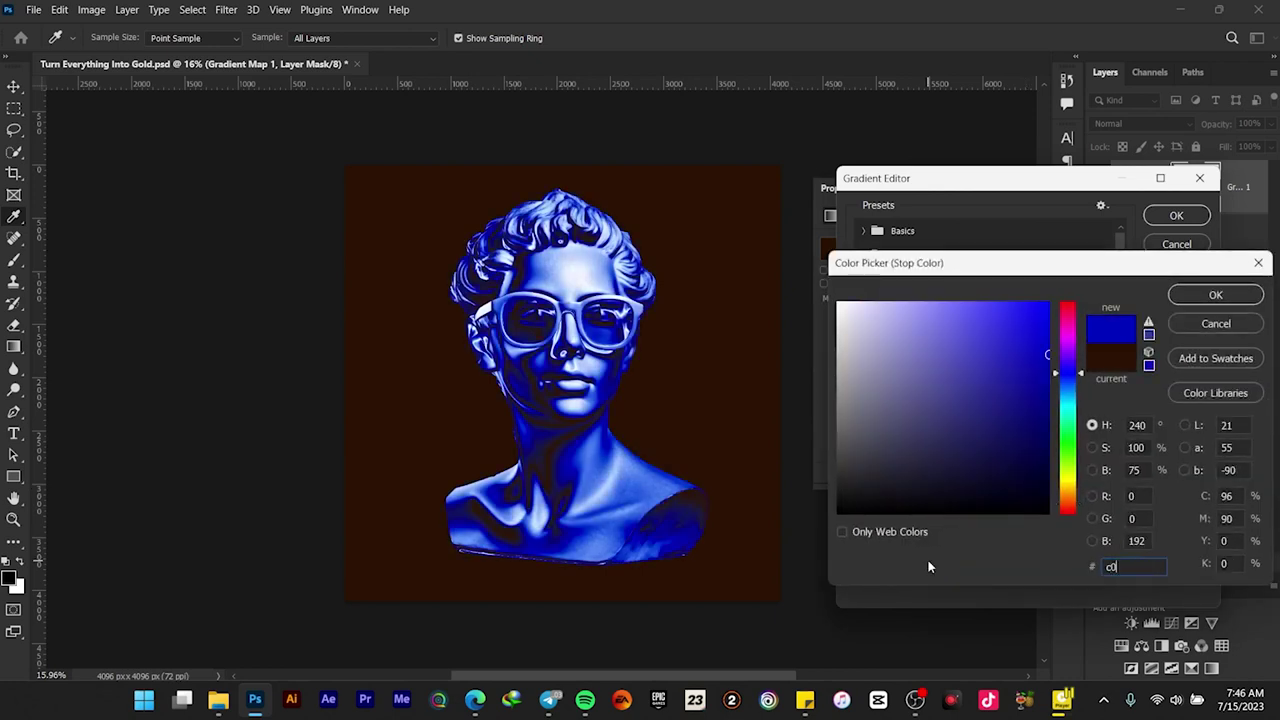
{"action": "type", "text": "7e00"}
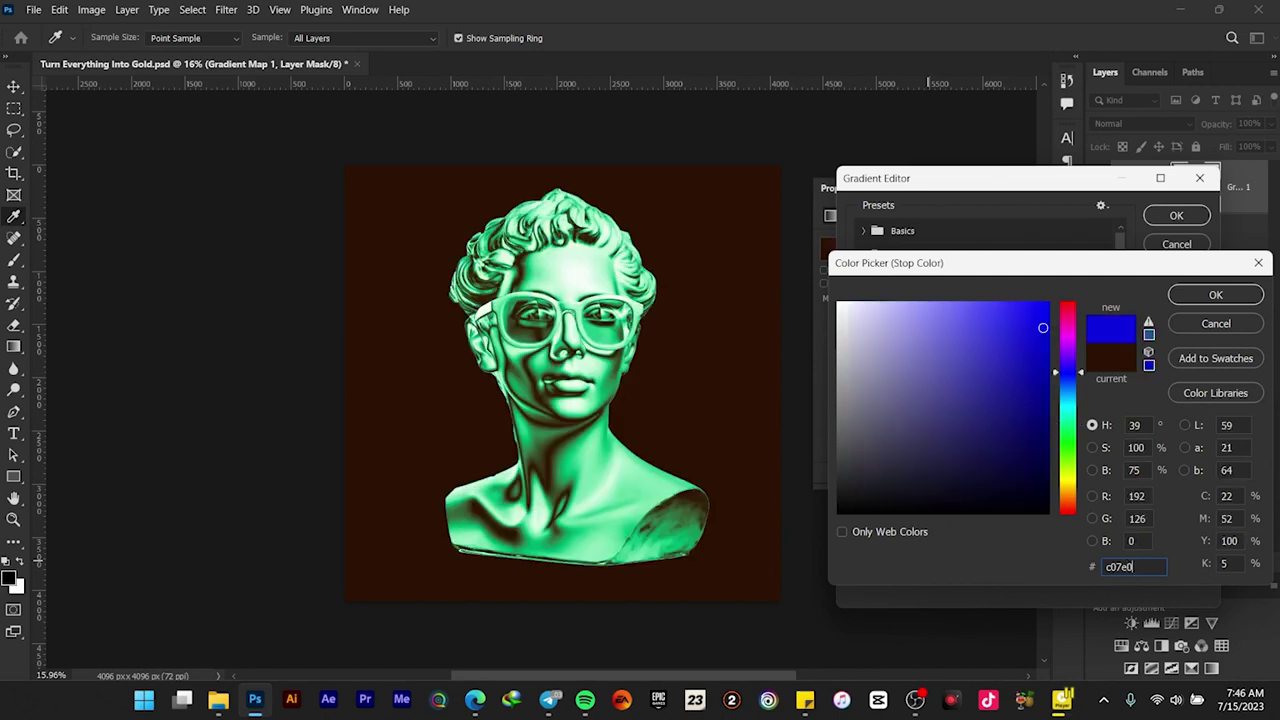
{"action": "left_click", "coordinate": [1188, 298]}
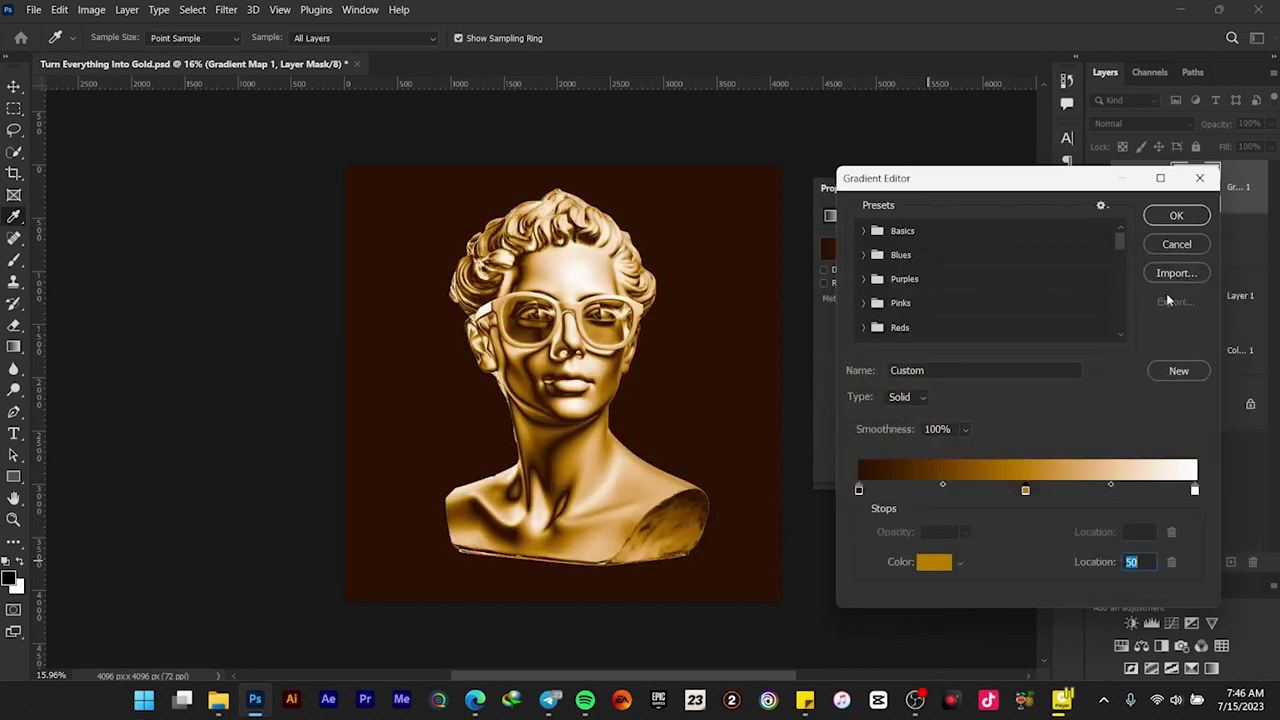
{"action": "left_click", "coordinate": [1194, 490]}
{"action": "left_click", "coordinate": [928, 563]}
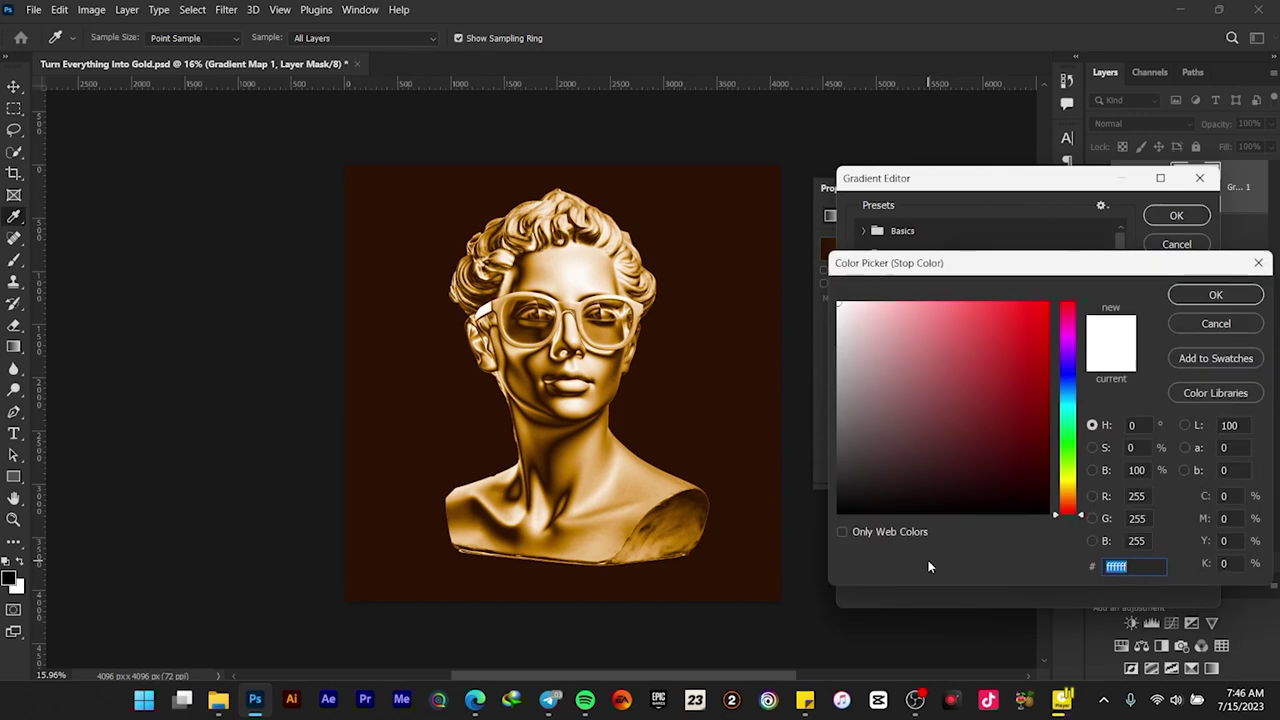
{"action": "type", "text": "f7"}
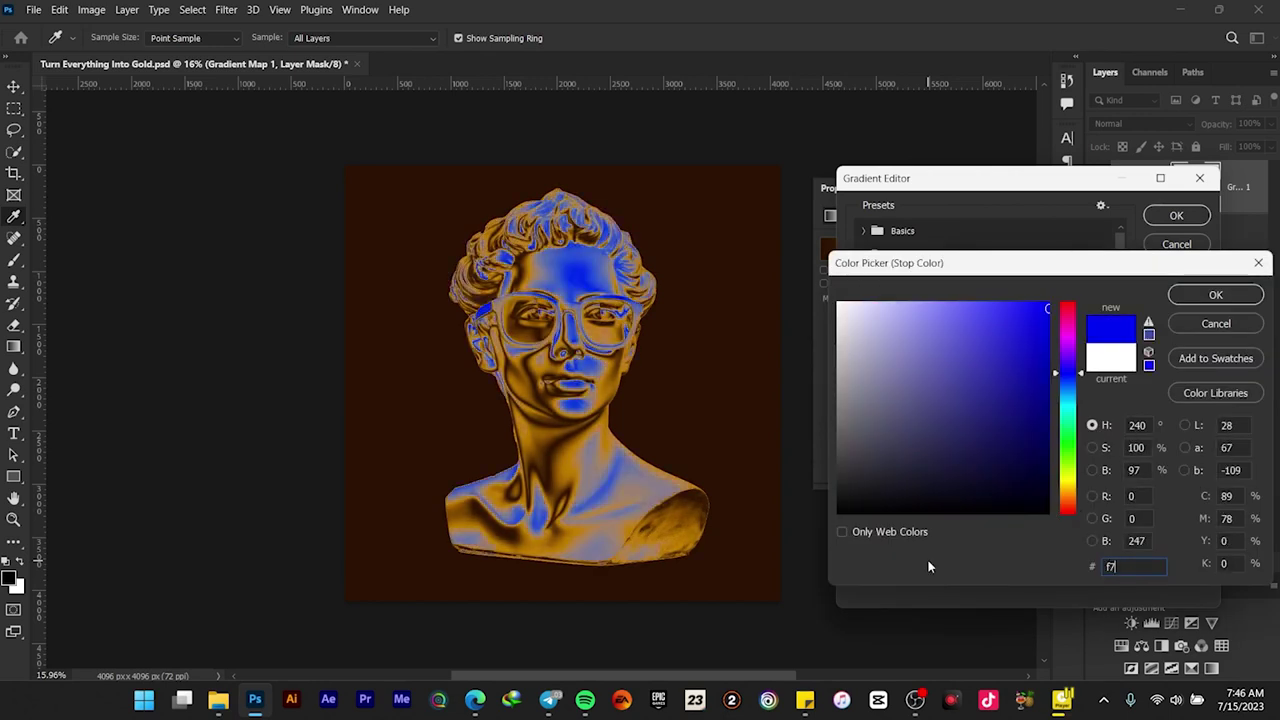
{"action": "type", "text": "e4a3"}
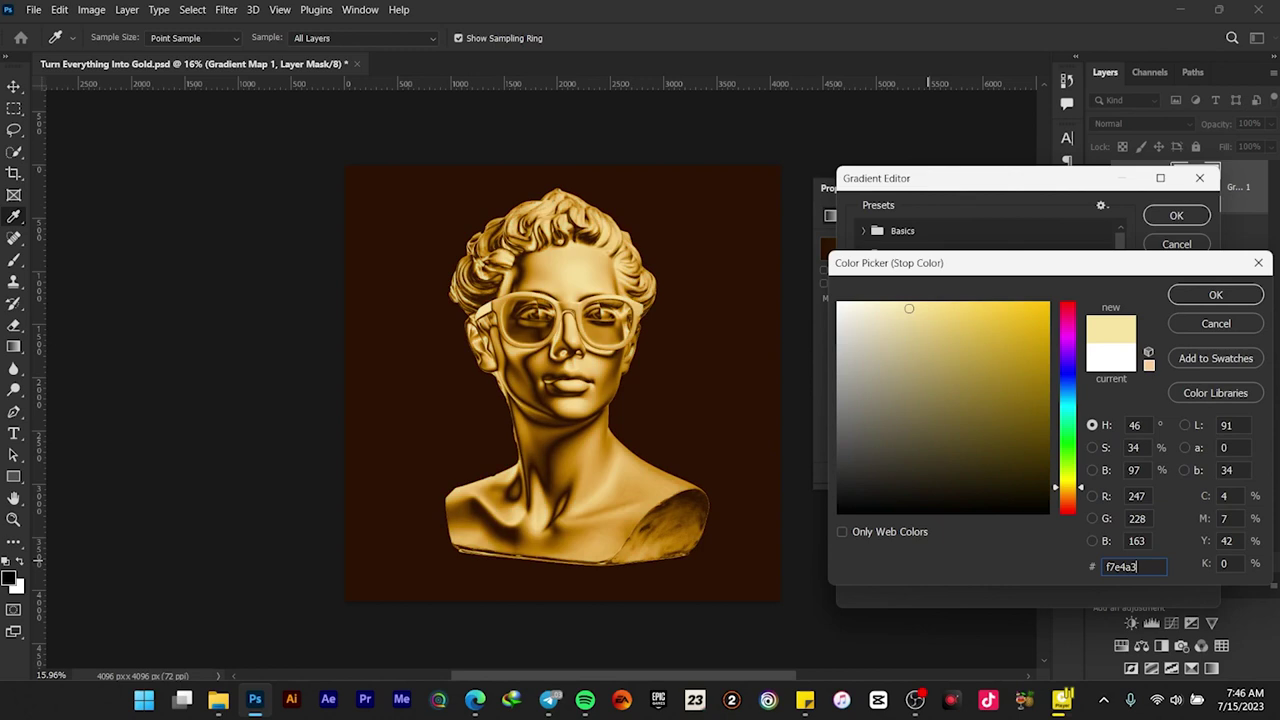
{"action": "left_click", "coordinate": [1215, 294]}
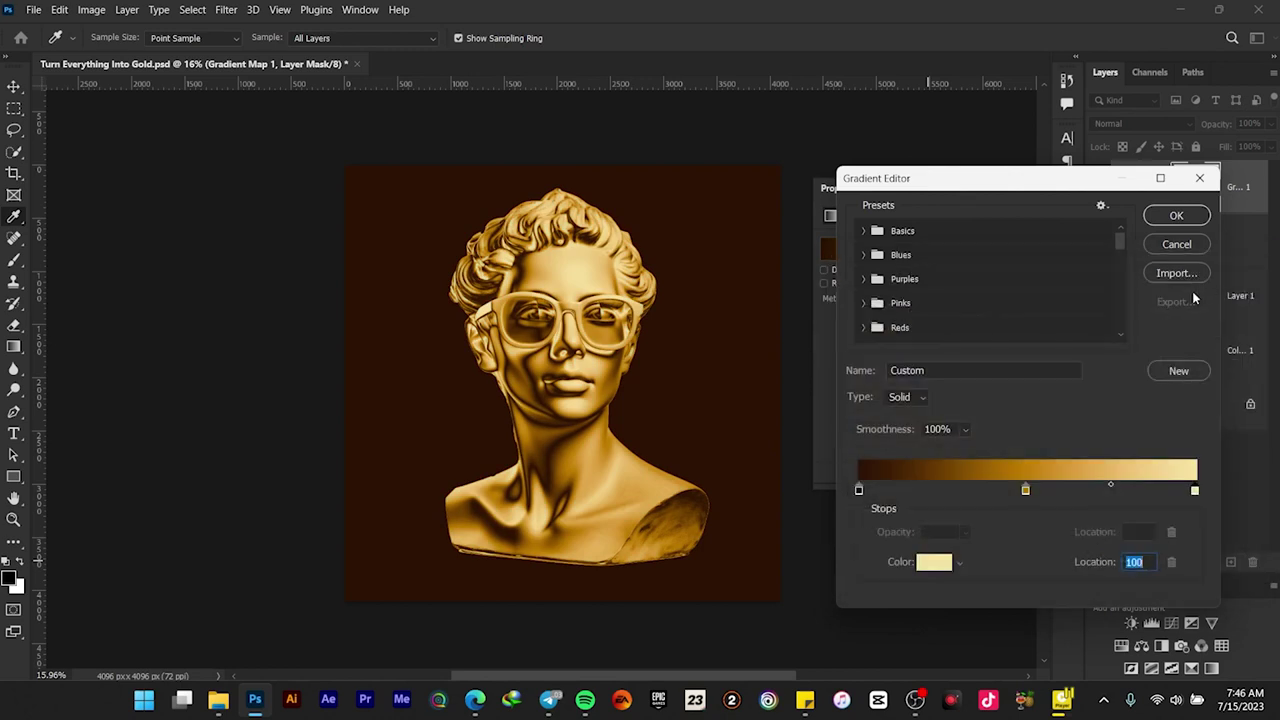
{"action": "left_click", "coordinate": [1166, 217]}
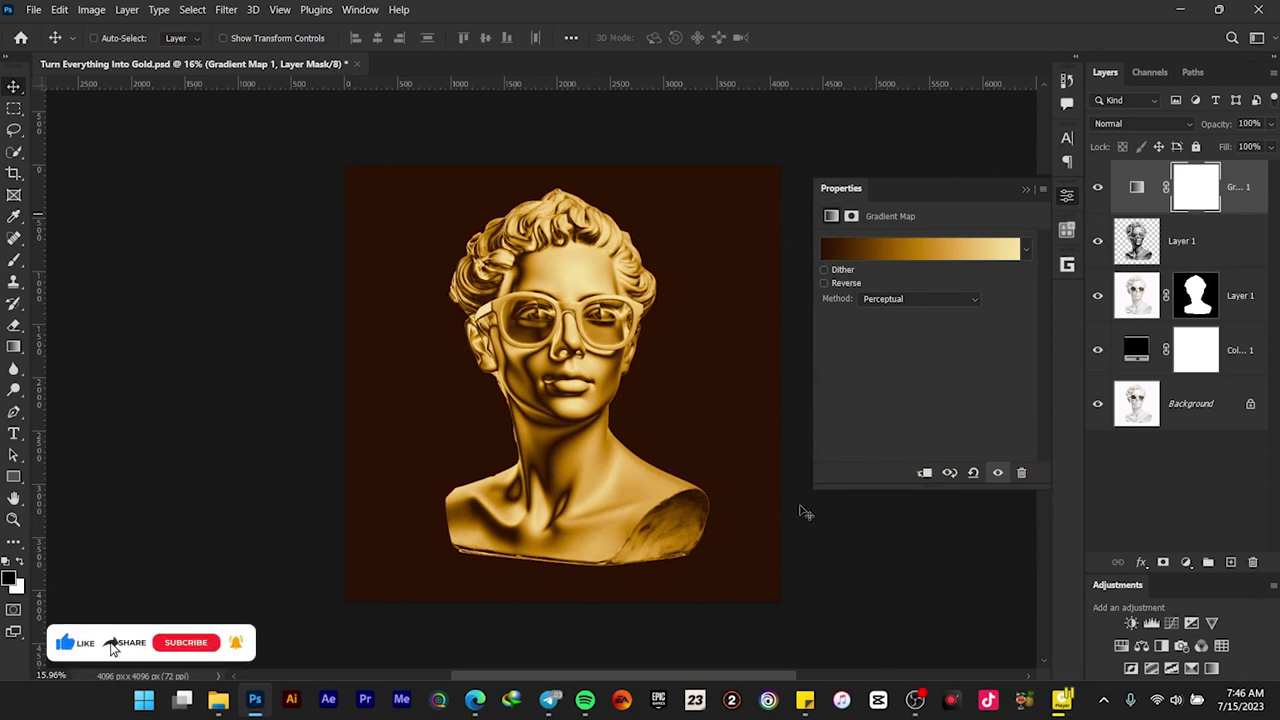
Clip the Gradient Map to Layer 1, collapse its Properties panel and zoom in
{"action": "left_click", "coordinate": [924, 472]}
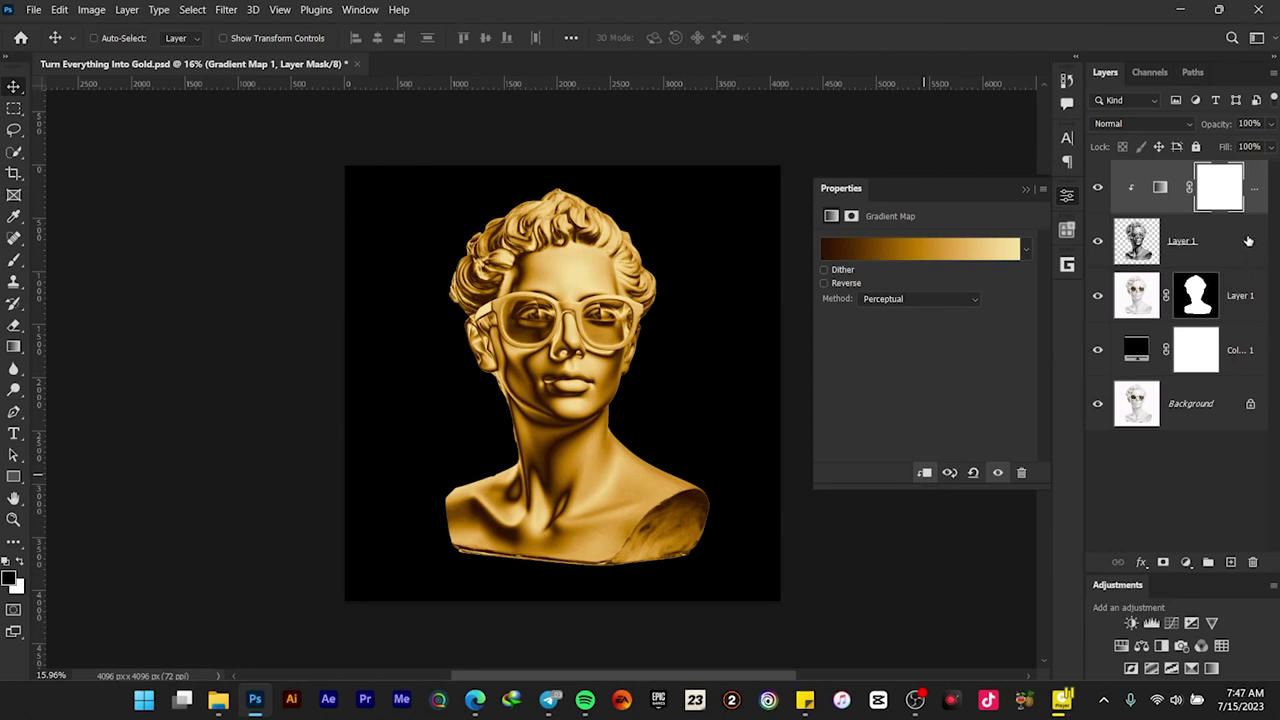
{"action": "left_click", "coordinate": [1026, 190]}
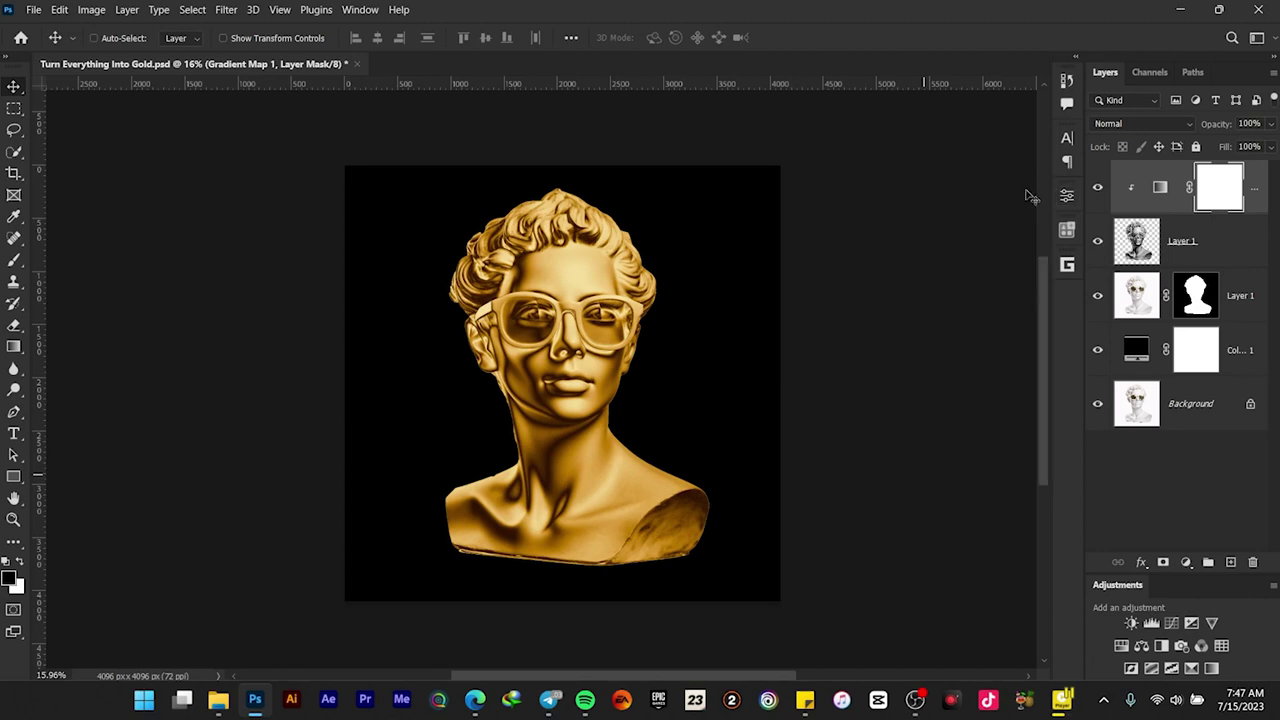
{"action": "key", "text": "ctrl+plus"}
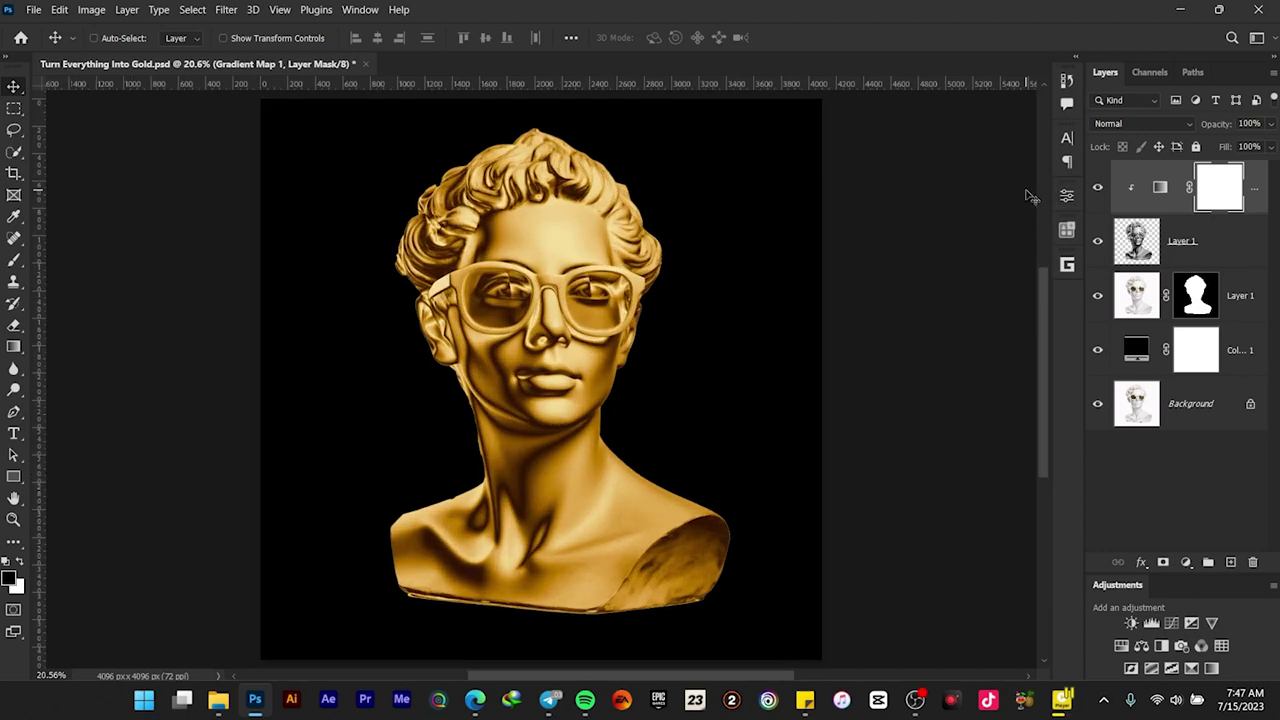